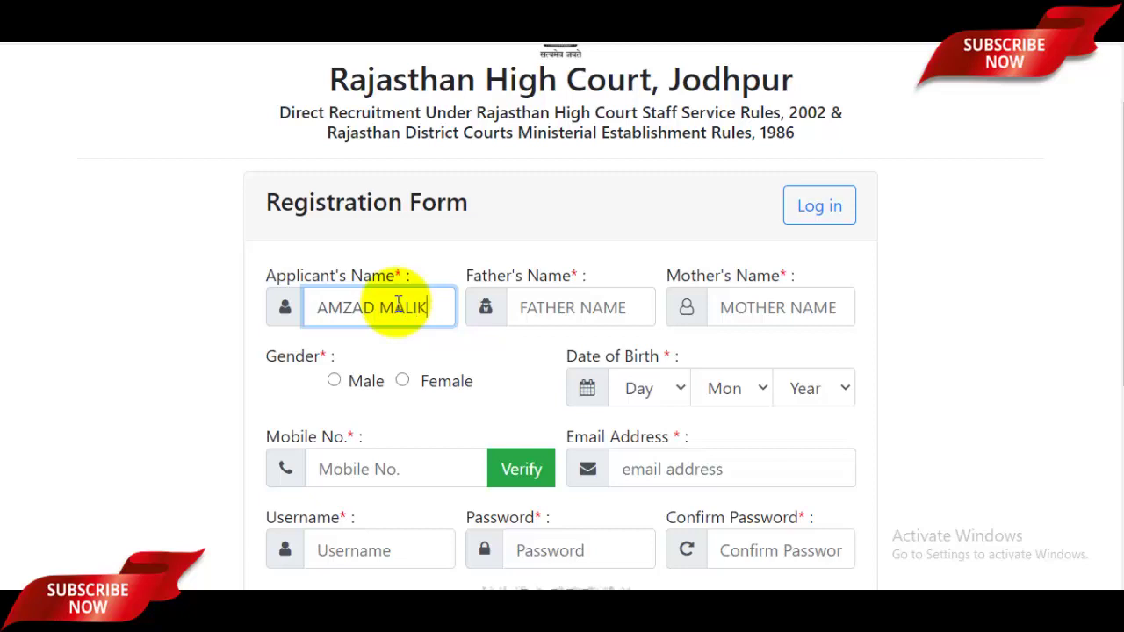
- Enter the father's and mother's names and mark the gender as Male
left_click(591, 310)
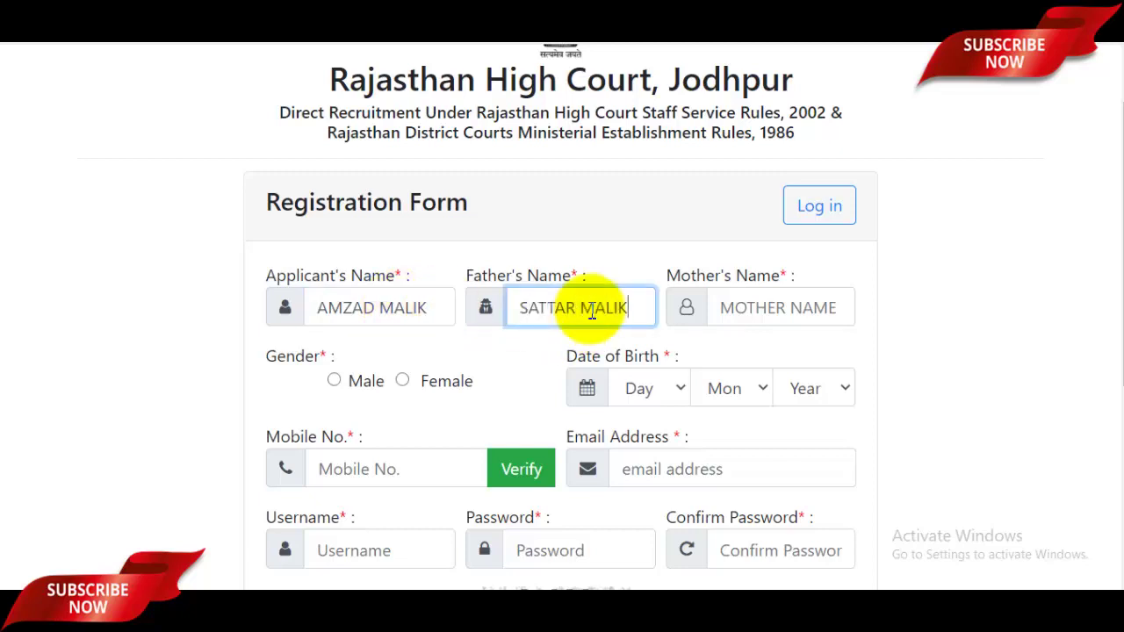
left_click(786, 310)
type("SAZADA")
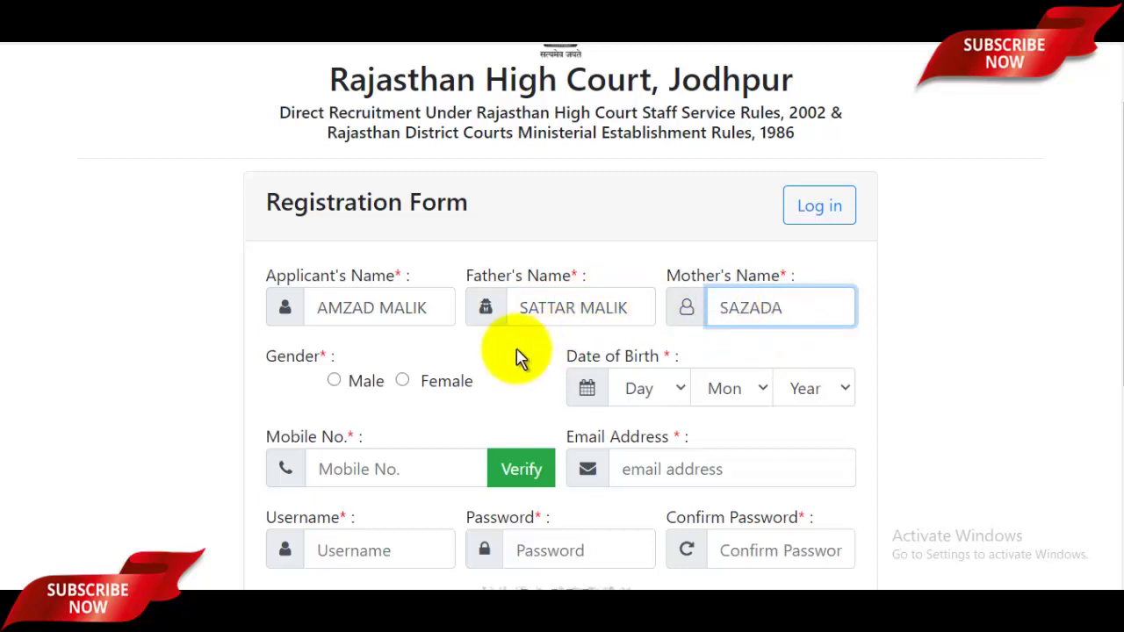
left_click(334, 383)
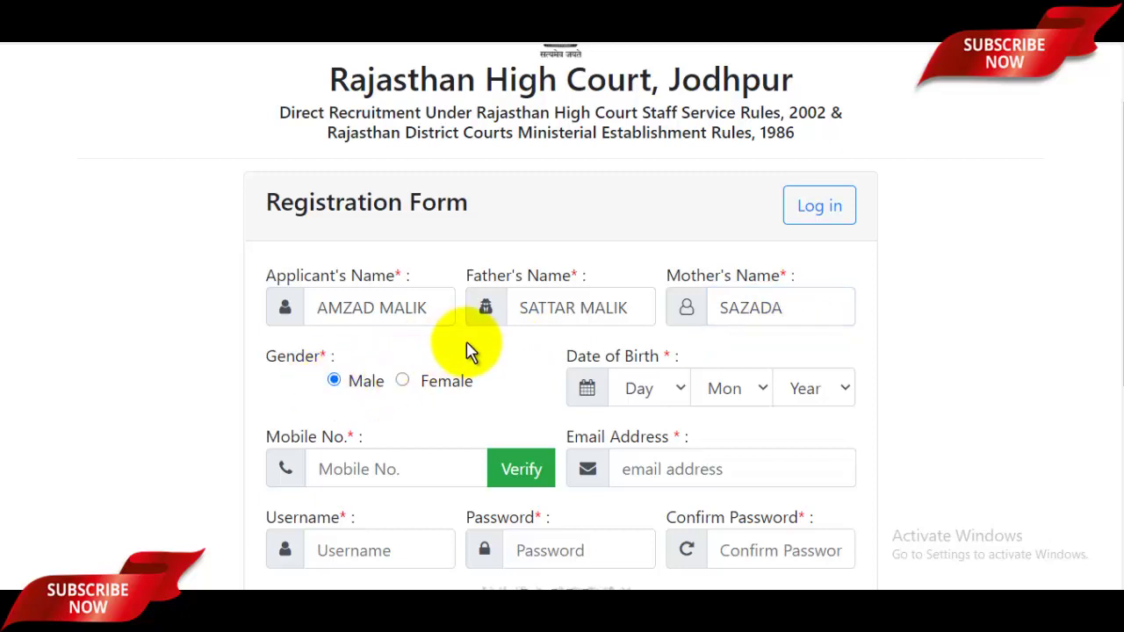
scroll(578, 259, "down", 3)
left_click(642, 226)
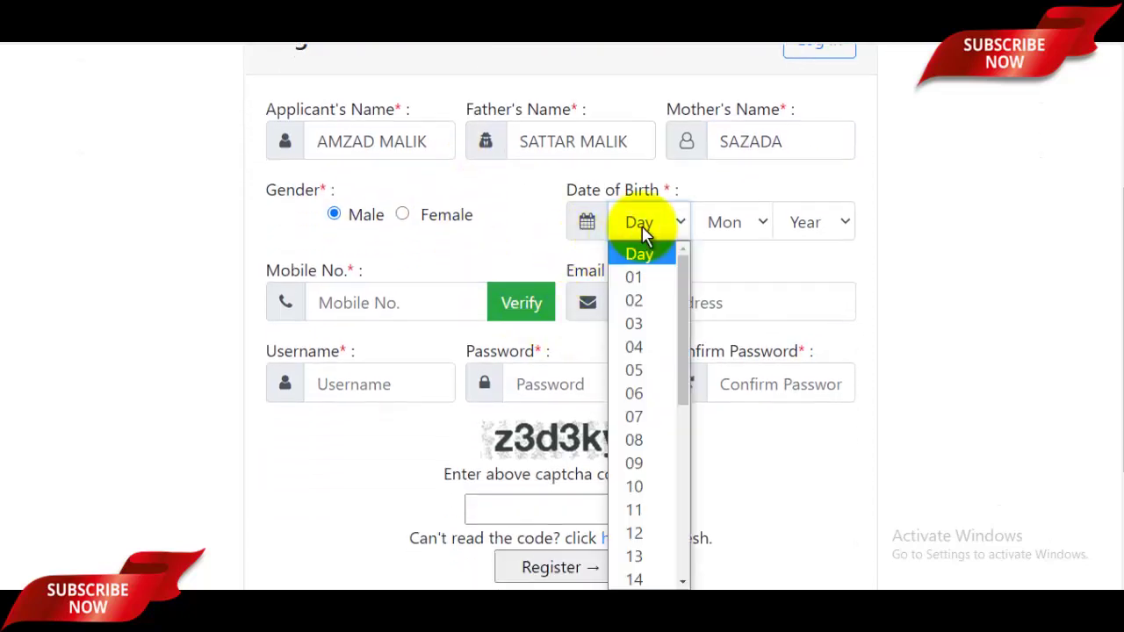
left_click(635, 304)
left_click(736, 222)
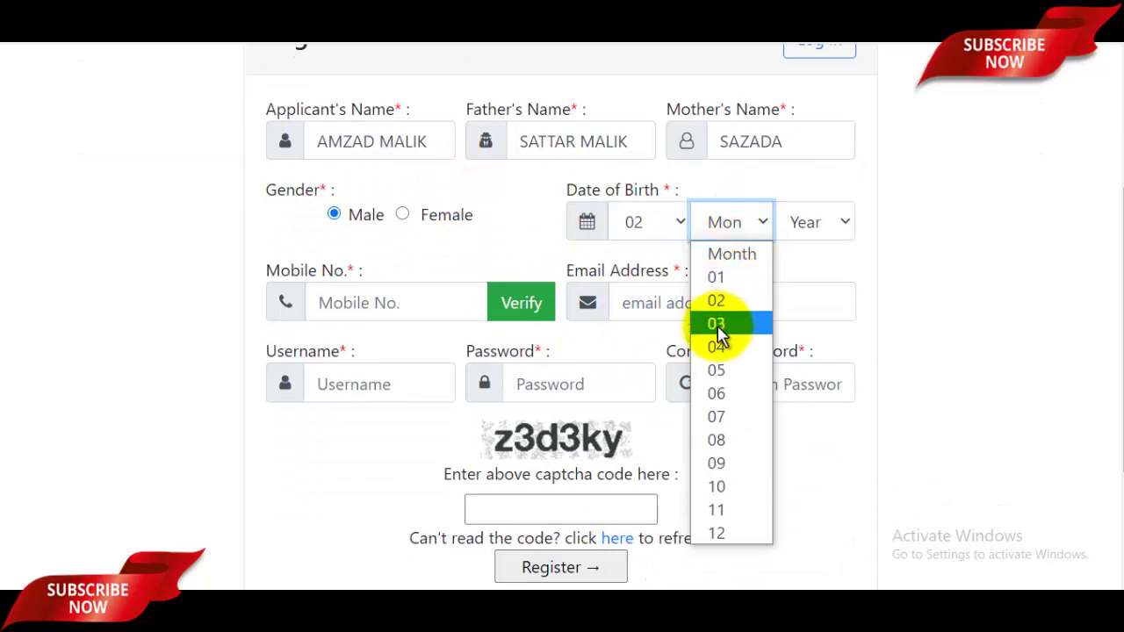
left_click(734, 370)
left_click(812, 222)
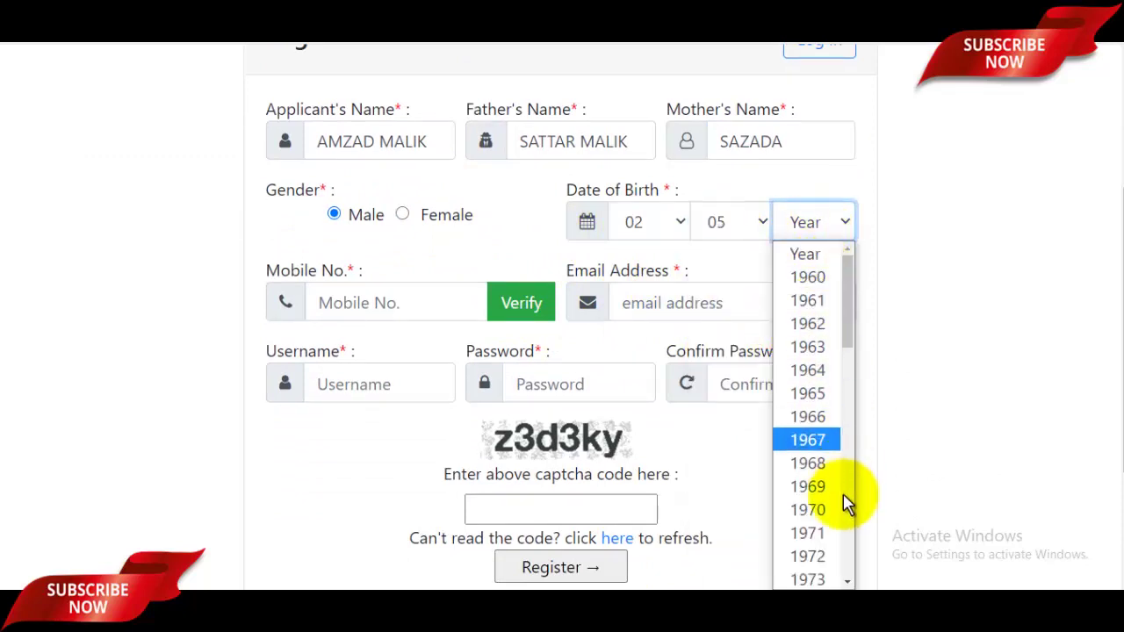
scroll(827, 509, "down", 10)
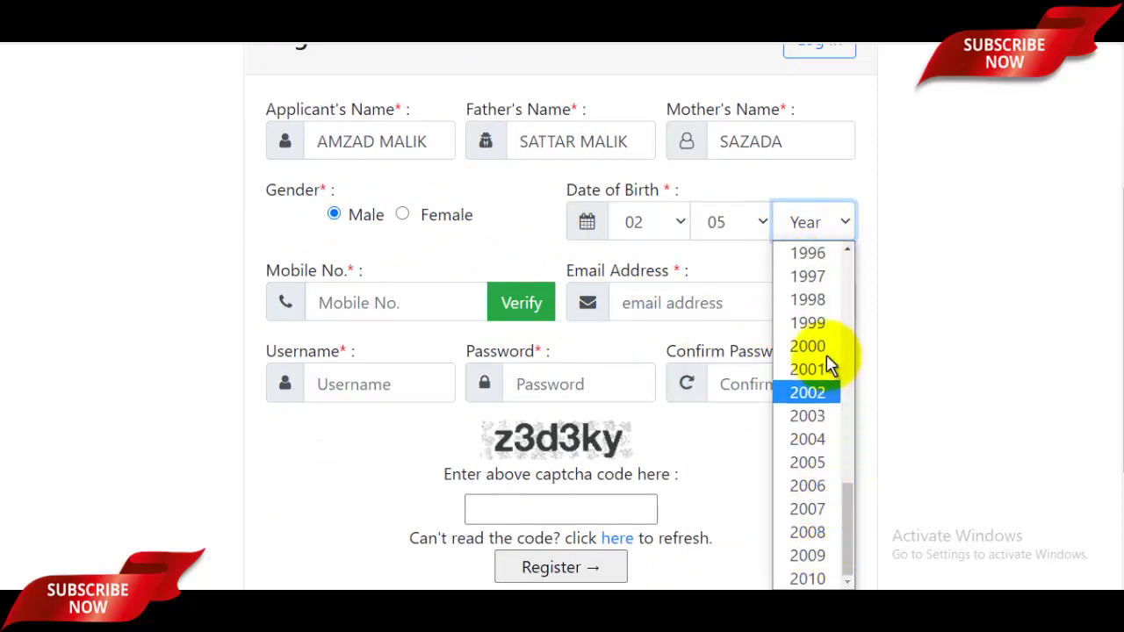
left_click(829, 274)
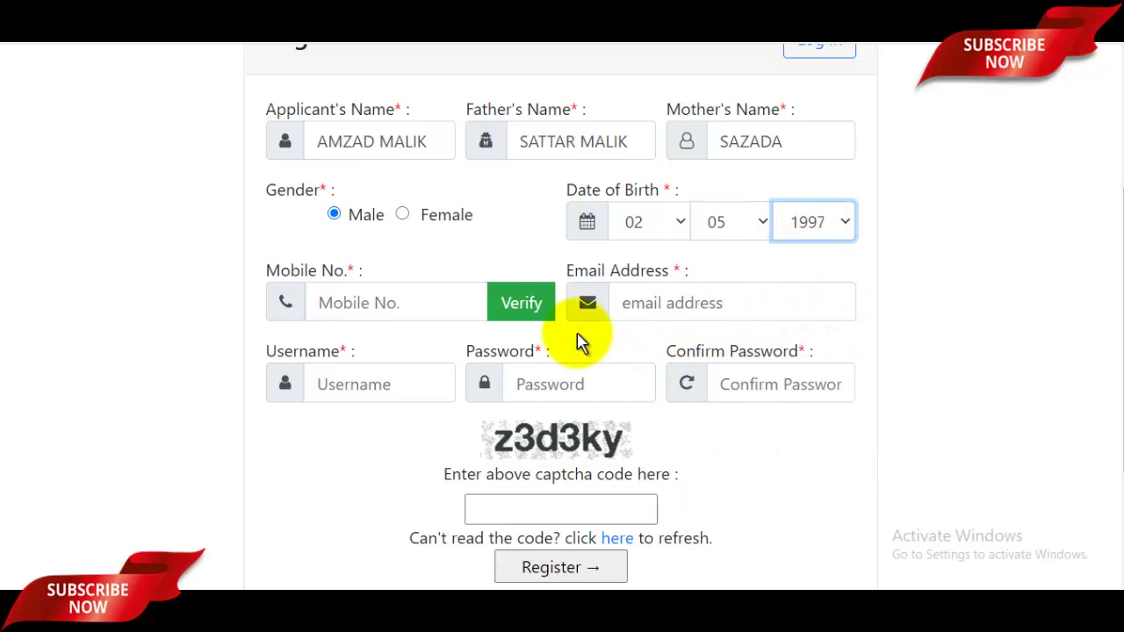
- Fill in the mobile number, e-mail, username, both passwords and the captcha
left_click(382, 293)
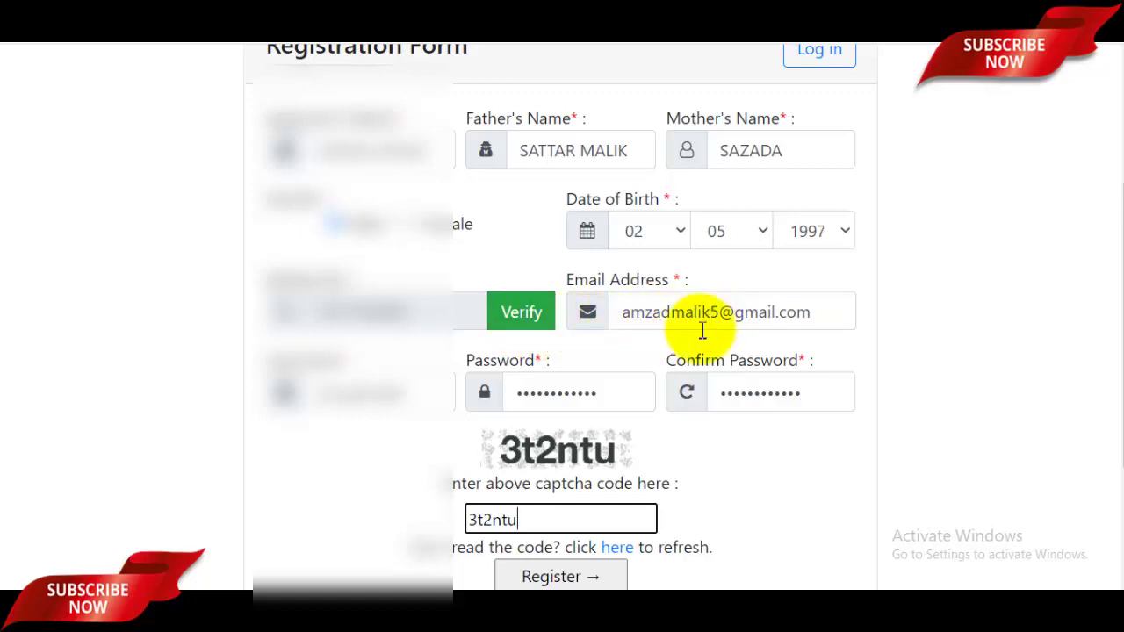
mouse_move(383, 392)
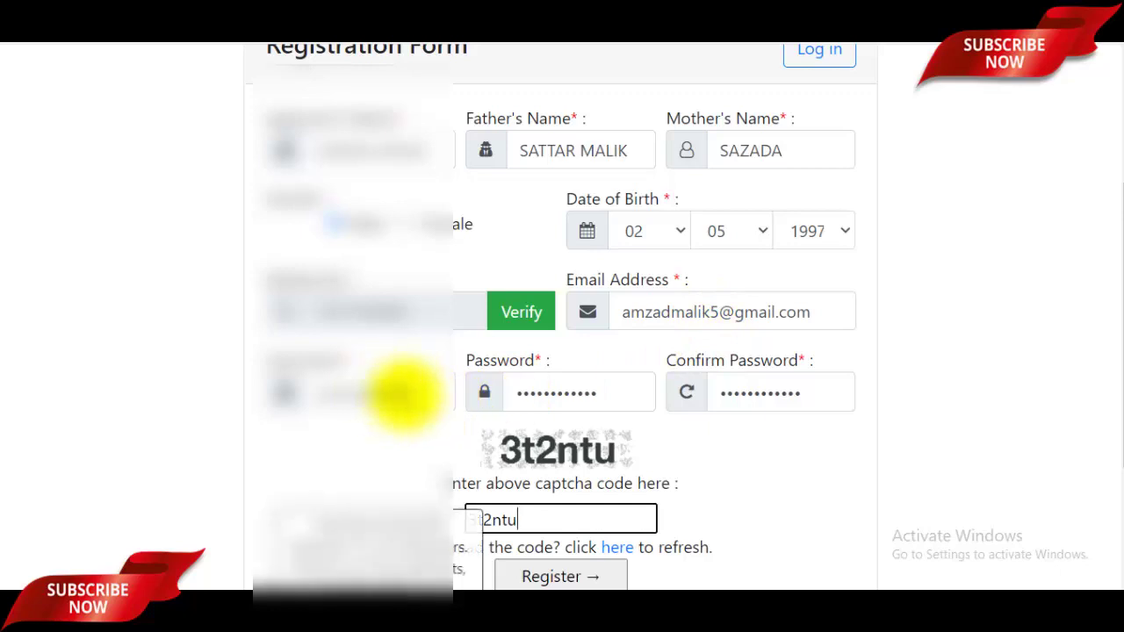
mouse_move(583, 408)
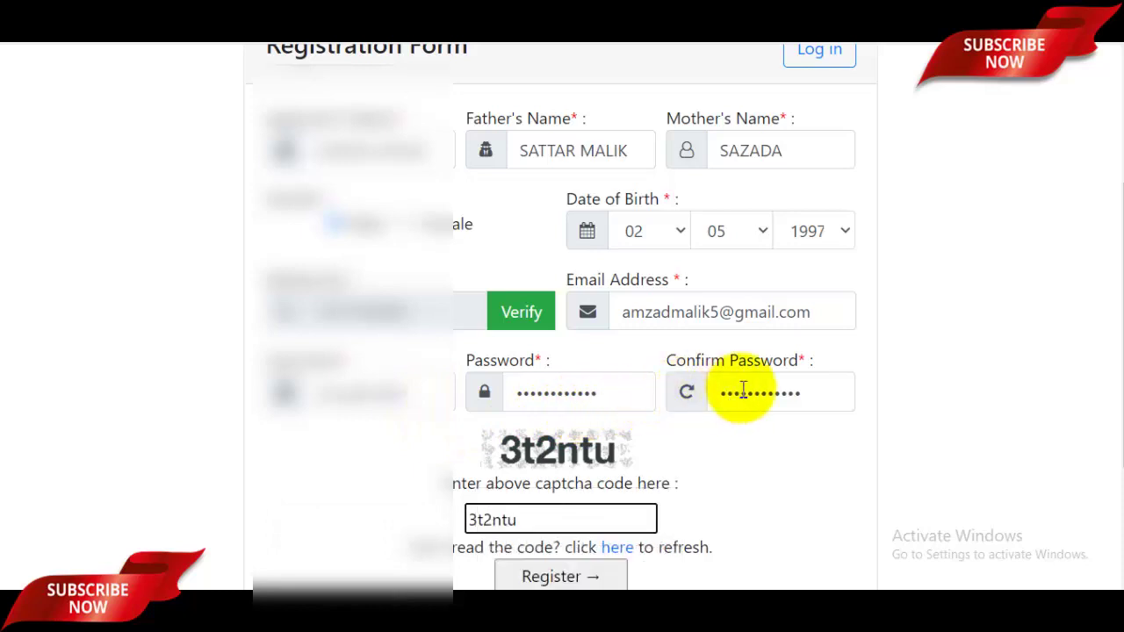
mouse_move(576, 386)
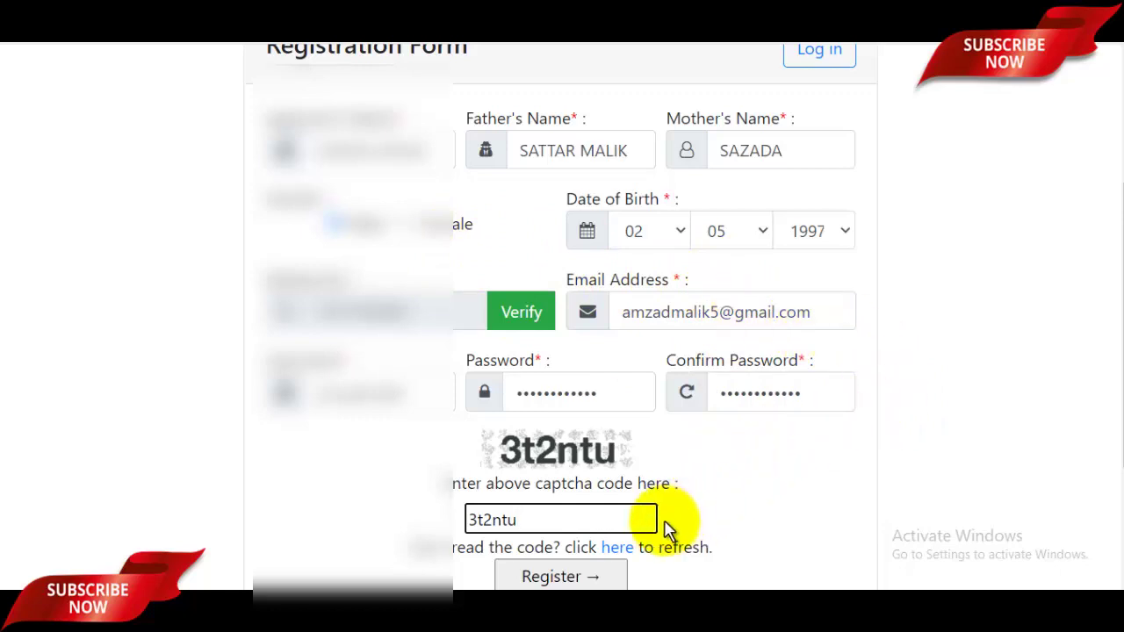
- Register and confirm the dialog so the status page shows Registered Successfully
left_click(556, 578)
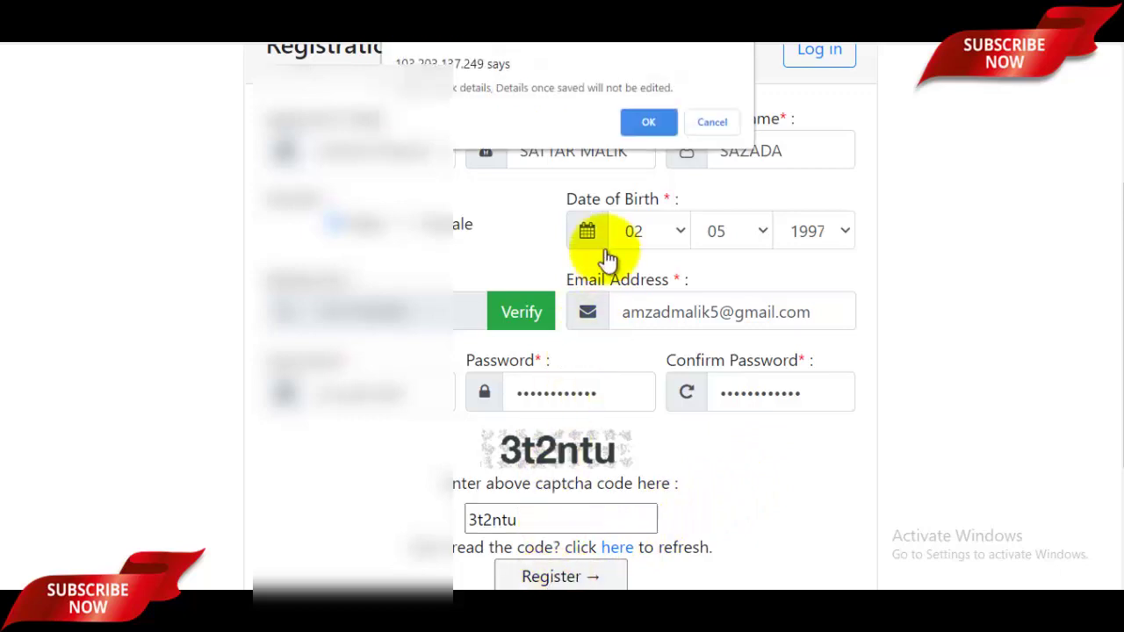
left_click(649, 122)
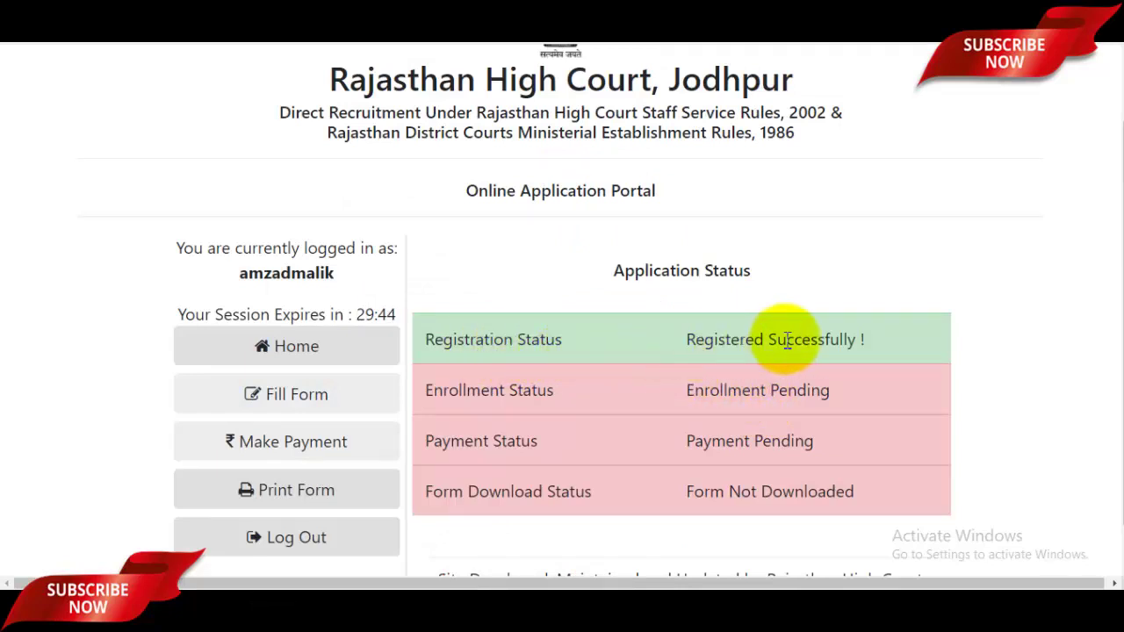
- Open the application form, mark the applicant a Rajasthan resident, and choose AJMER as home district
left_click(297, 399)
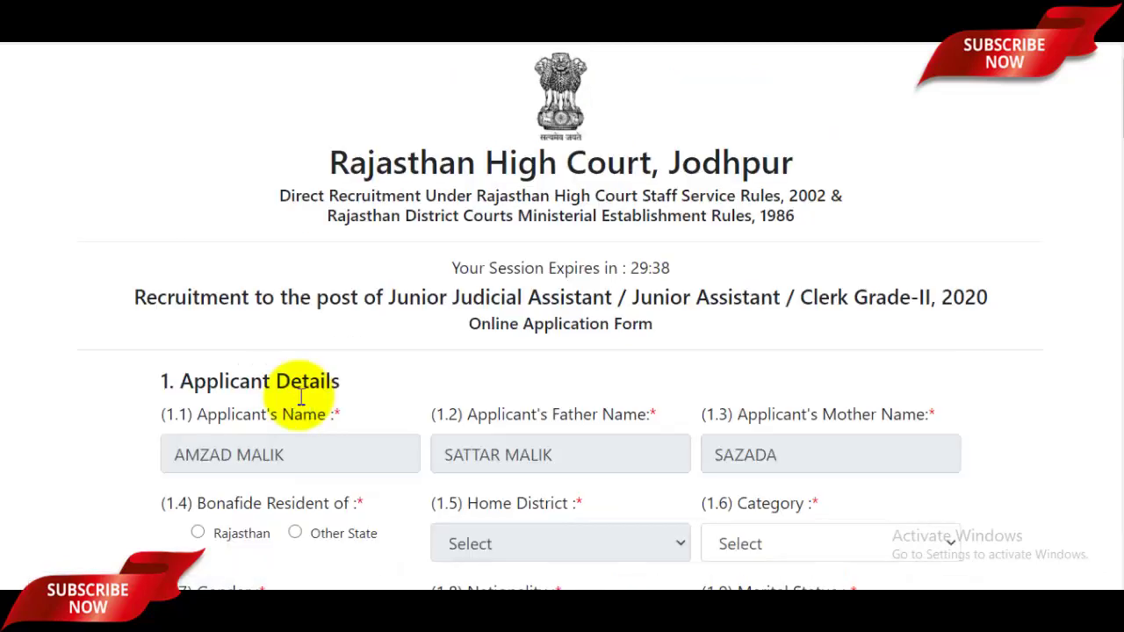
scroll(557, 380, "down", 1)
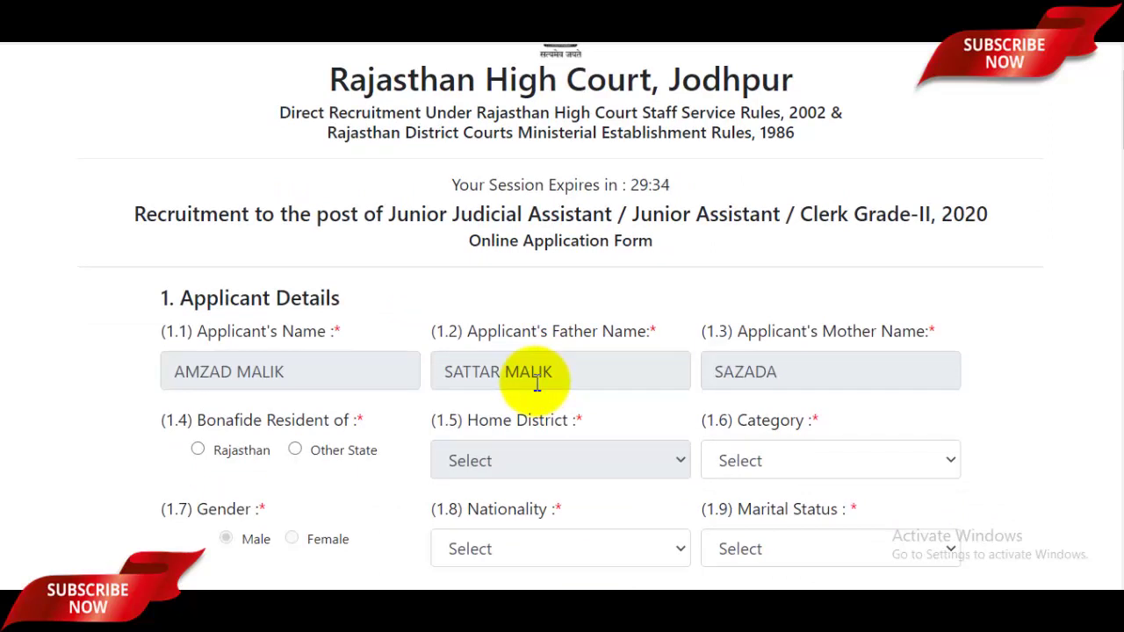
scroll(531, 387, "down", 1)
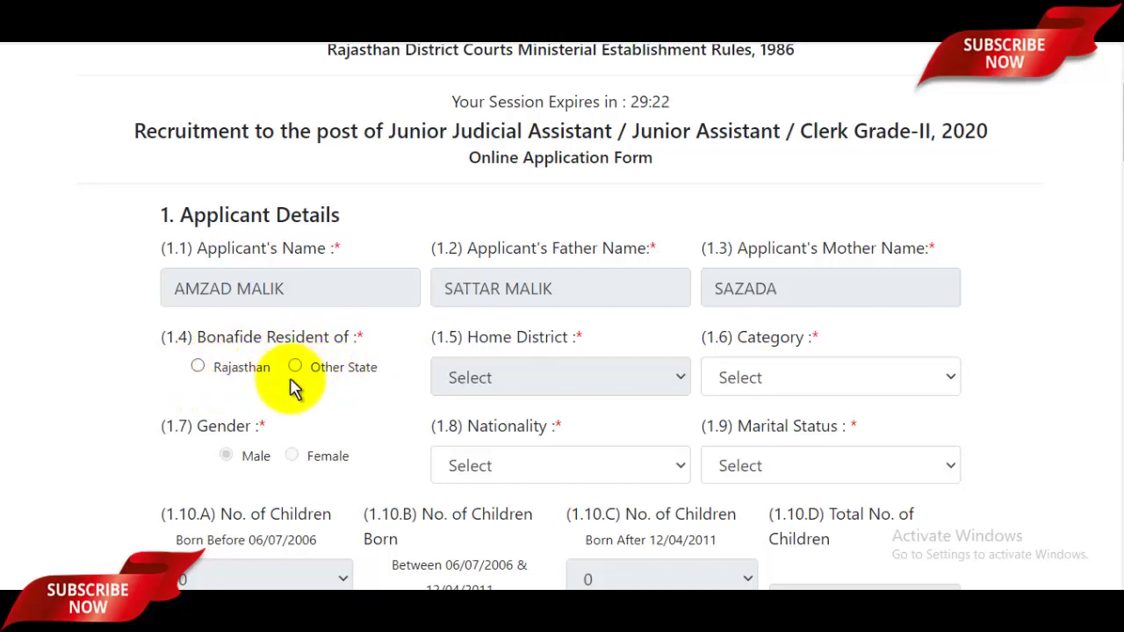
left_click(197, 368)
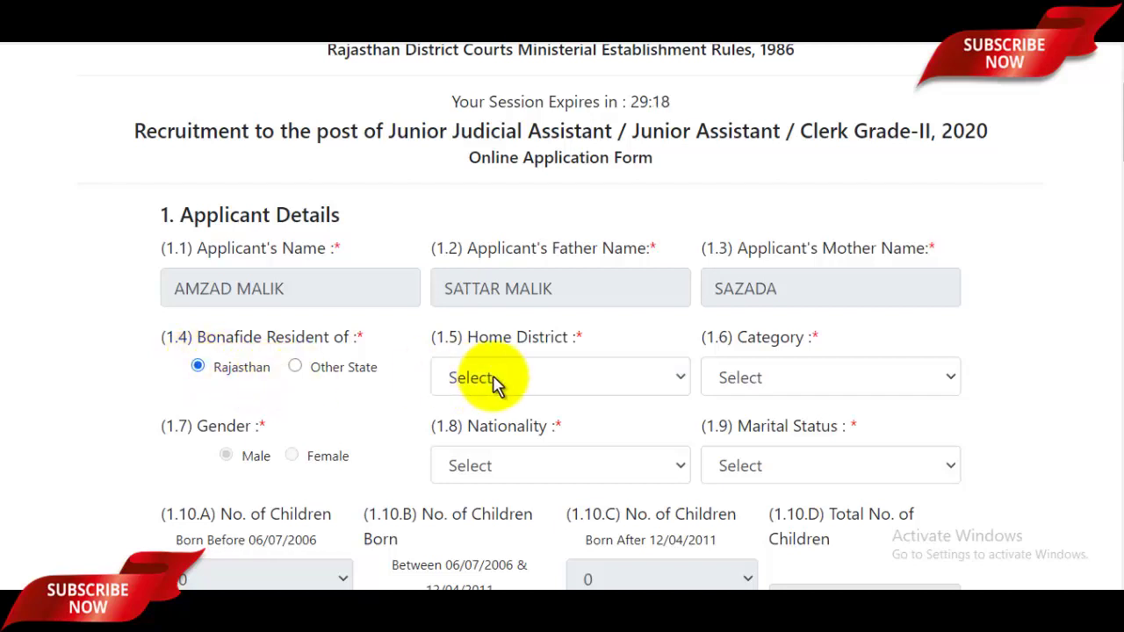
left_click(544, 384)
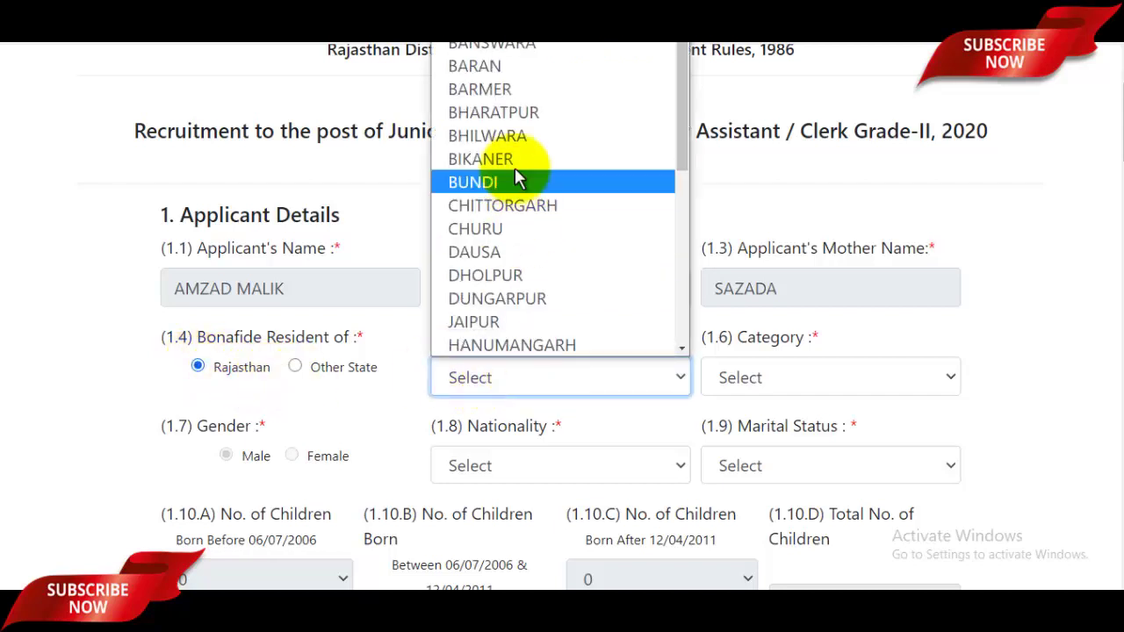
scroll(505, 140, "up", 3)
left_click(492, 45)
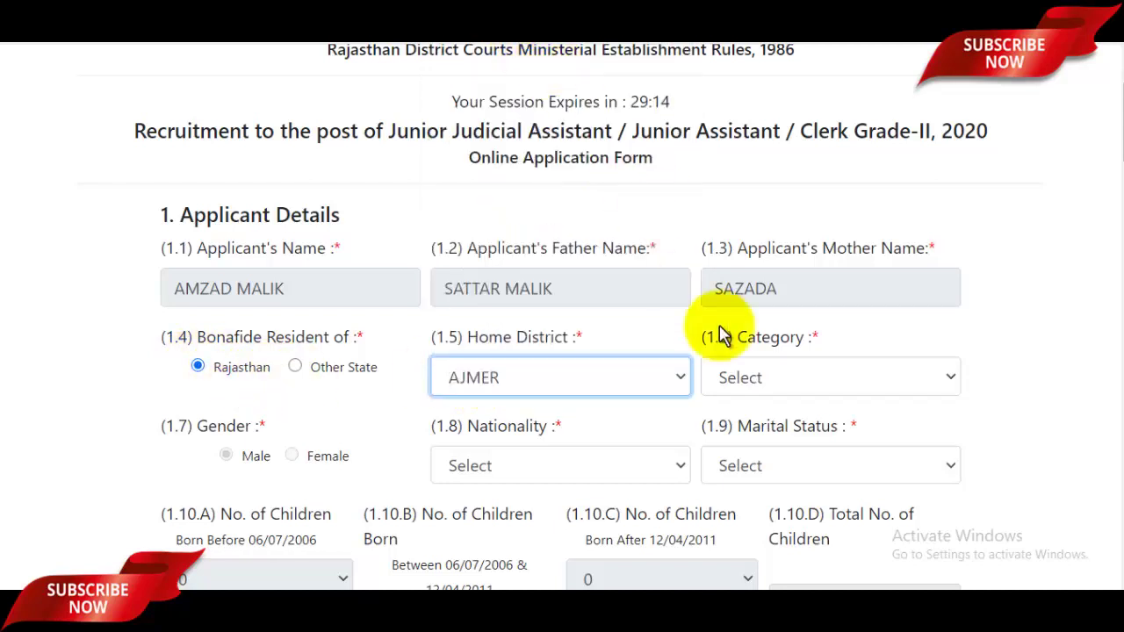
- Set category General, nationality Citizen of India and marital status UNMARRIED
left_click(833, 387)
left_click(787, 181)
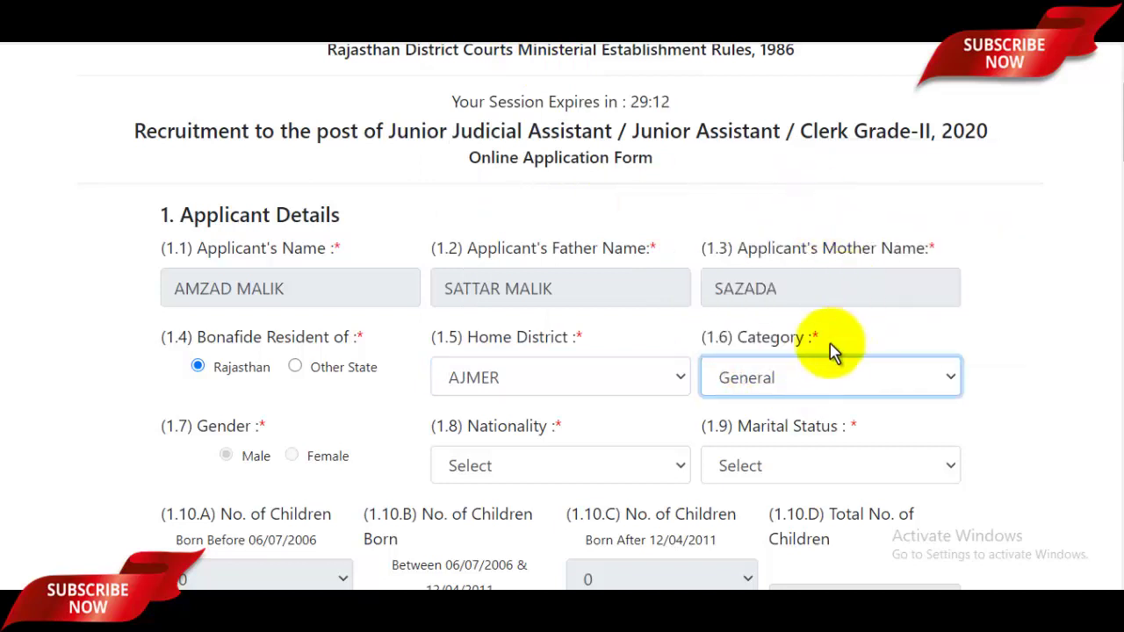
scroll(832, 380, "down", 2)
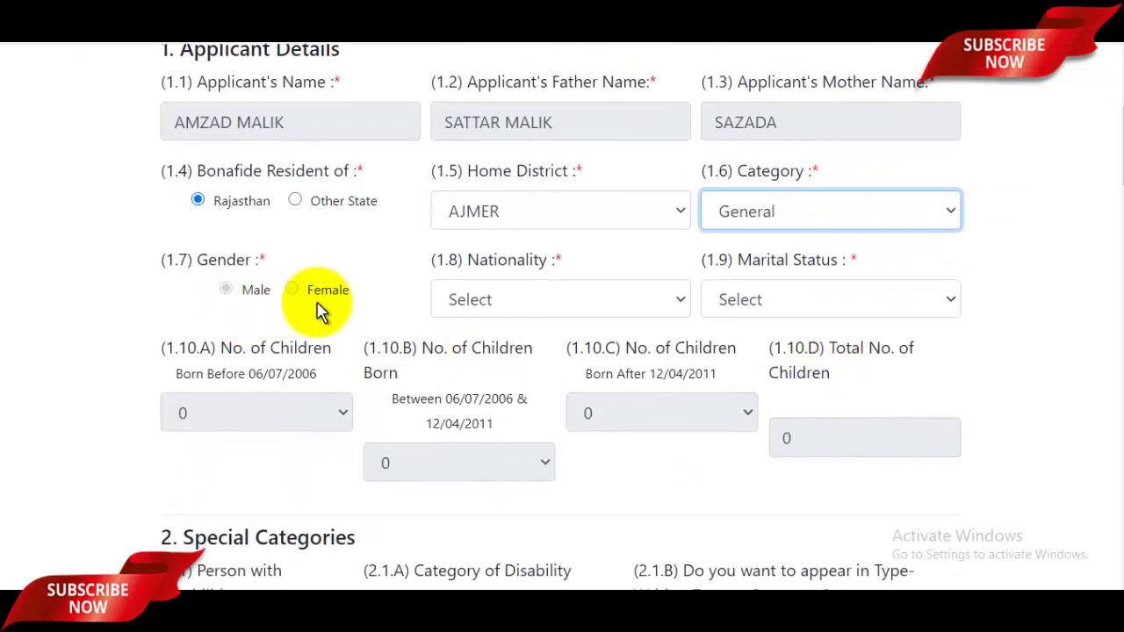
left_click(508, 312)
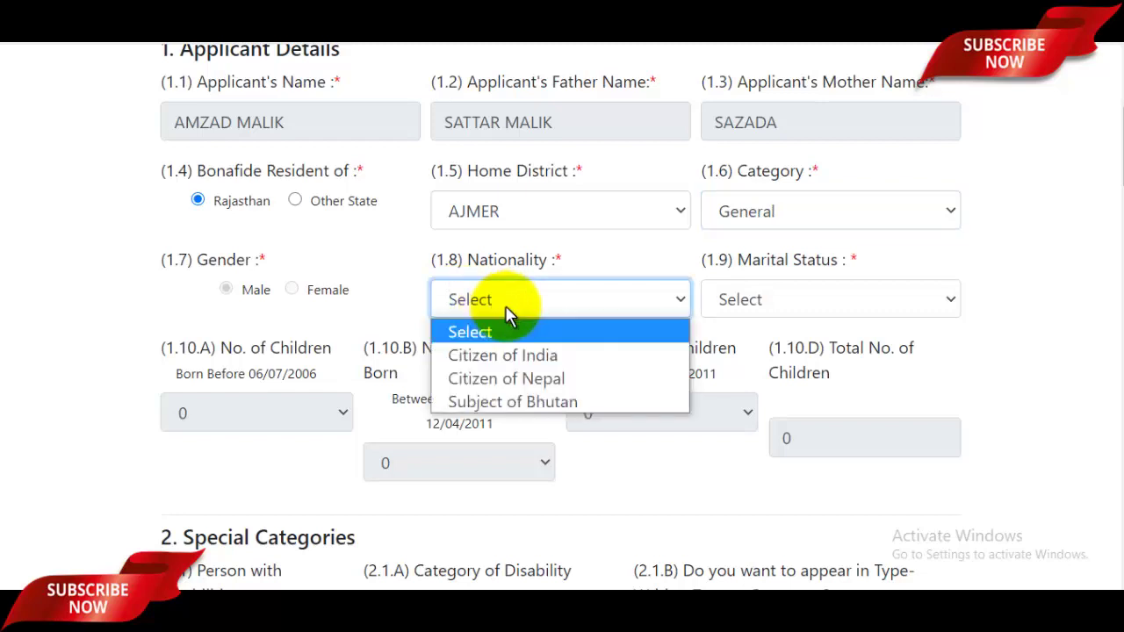
left_click(505, 356)
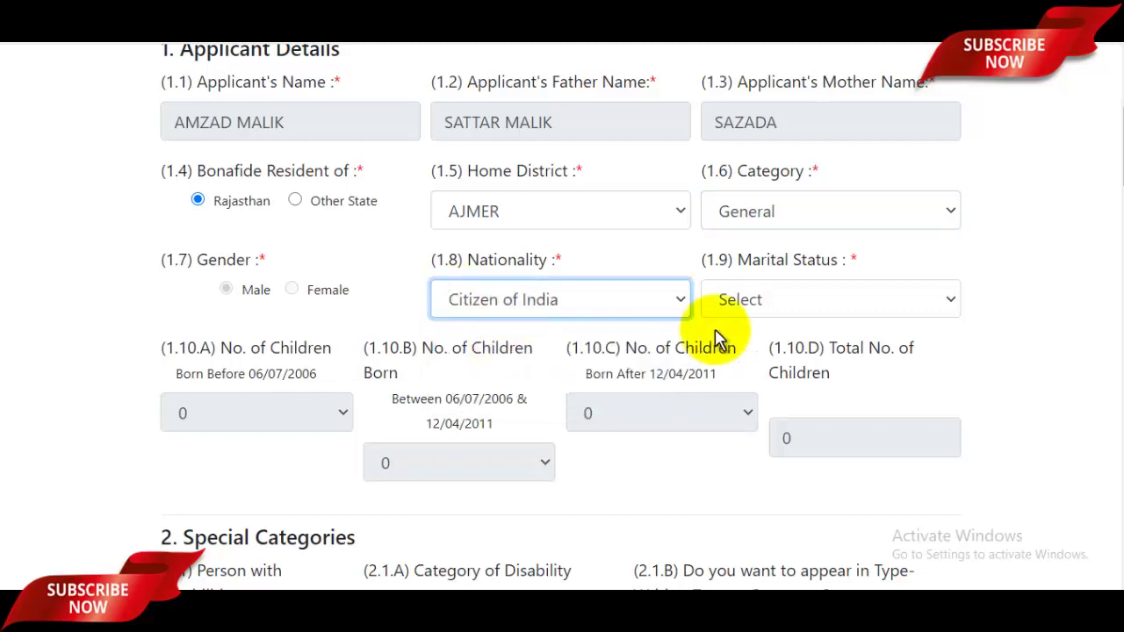
left_click(762, 301)
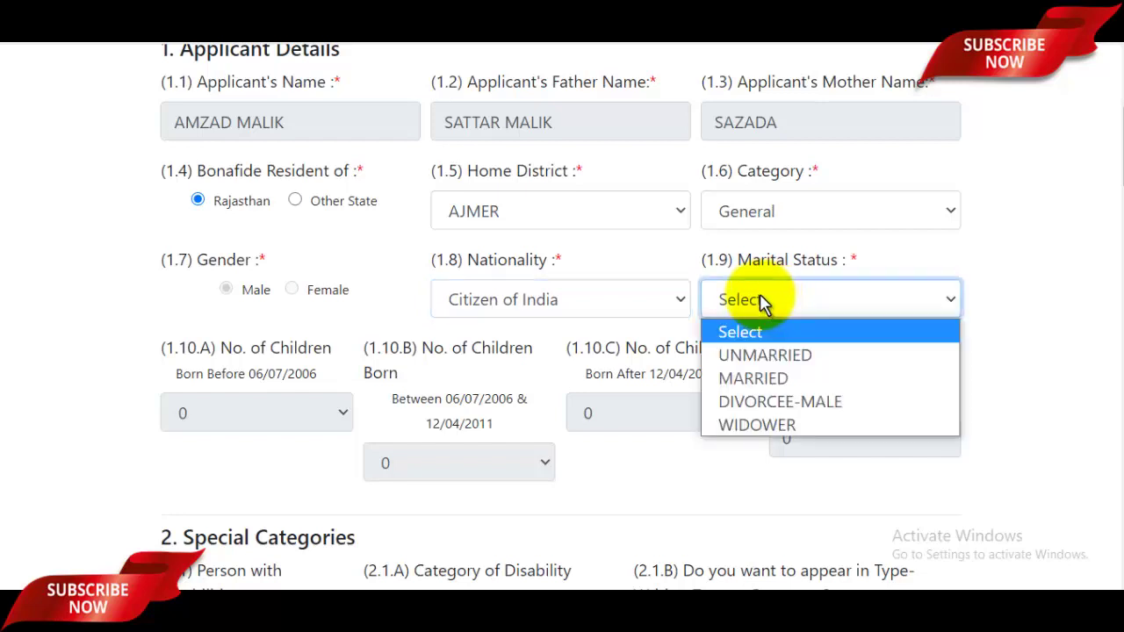
left_click(777, 355)
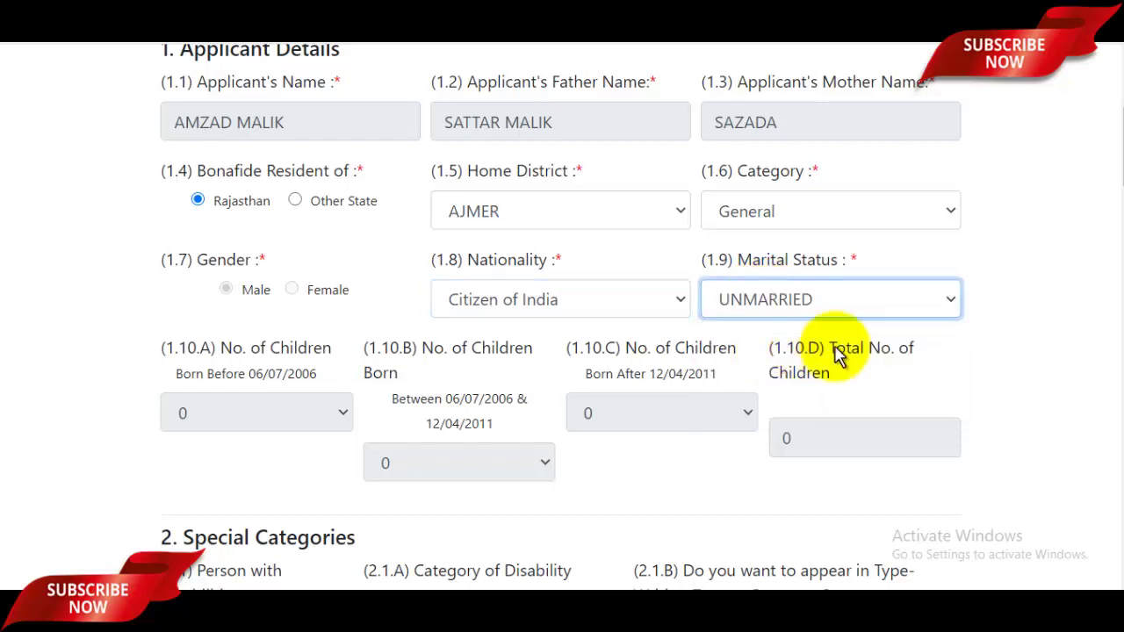
scroll(835, 359, "down", 1)
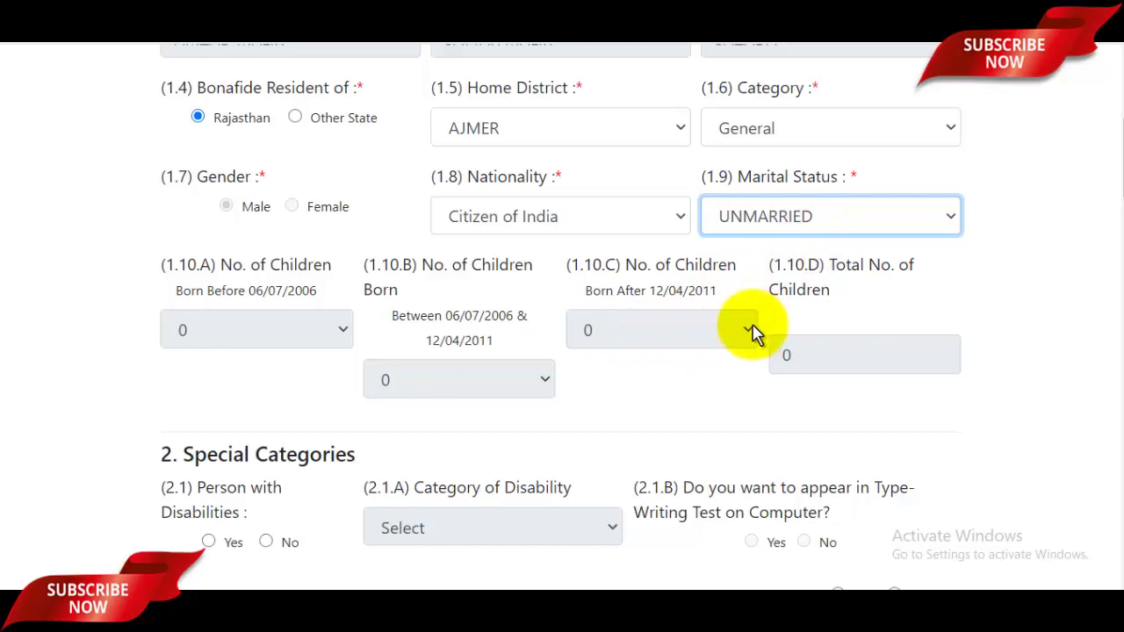
scroll(747, 326, "down", 2)
- Answer No for person with disabilities, Reservists and Outstanding Sports Person
left_click(266, 375)
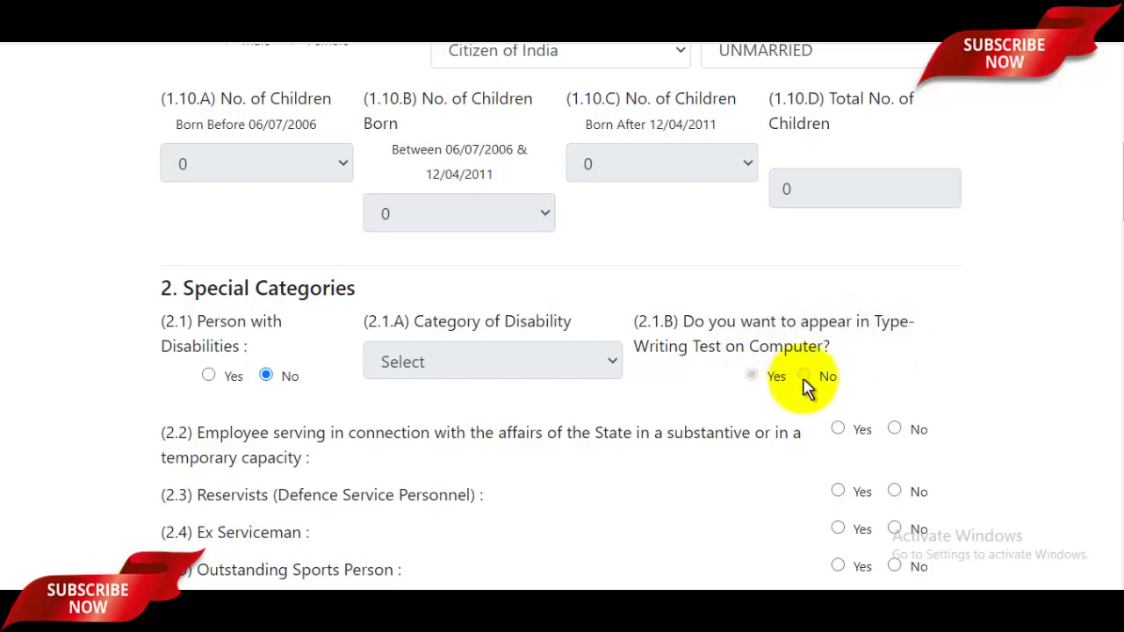
scroll(804, 388, "down", 3)
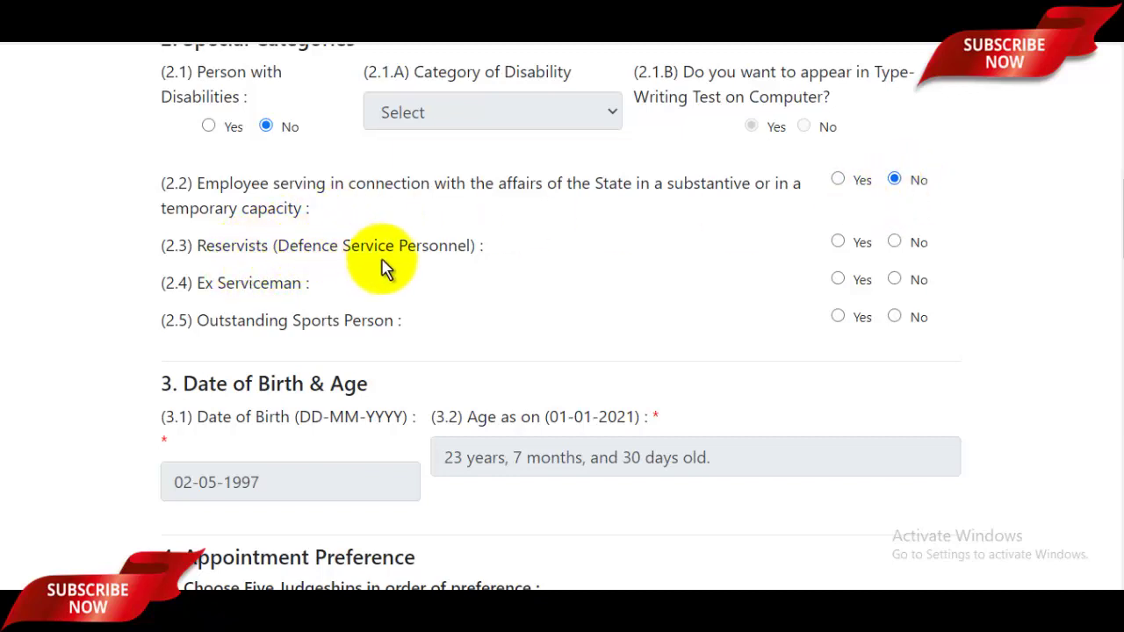
left_click(895, 243)
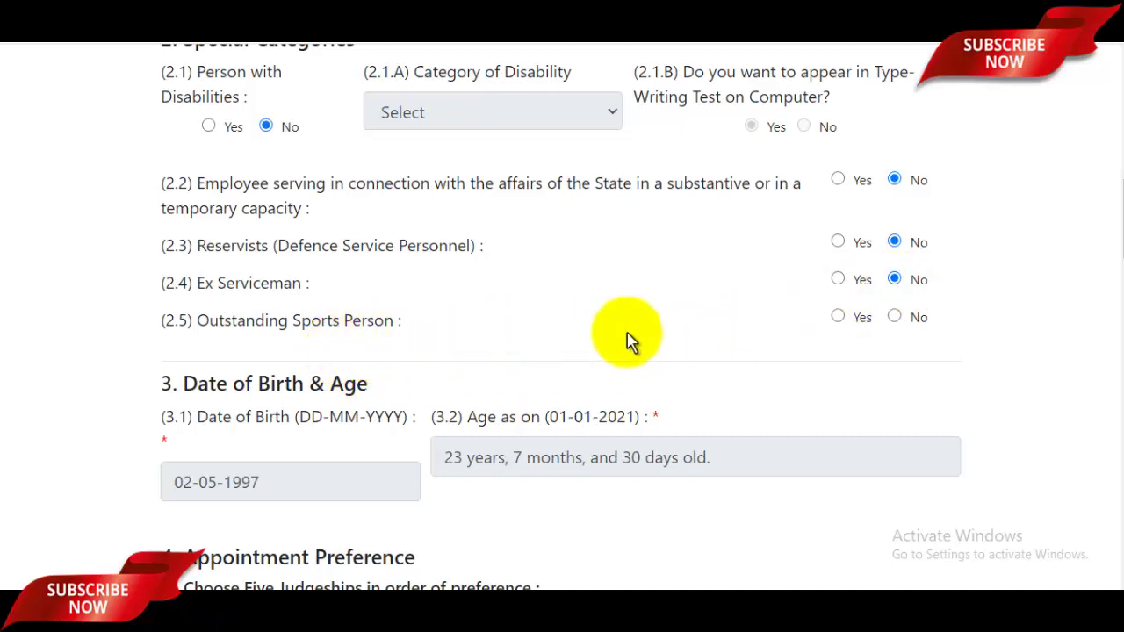
left_click(895, 317)
scroll(790, 342, "down", 1)
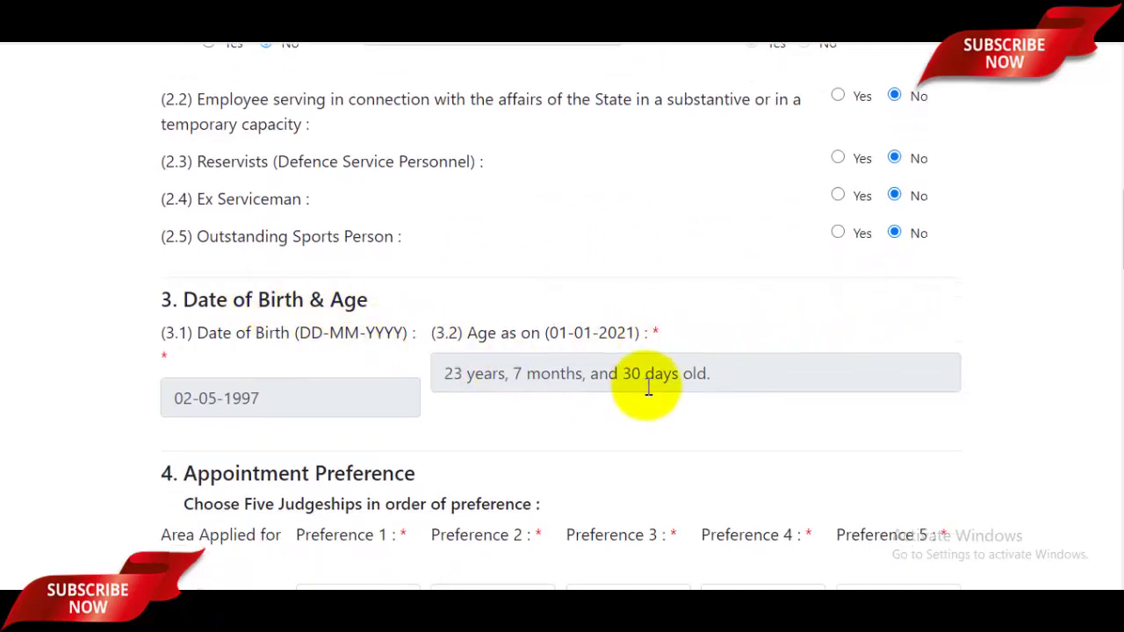
scroll(647, 394, "down", 3)
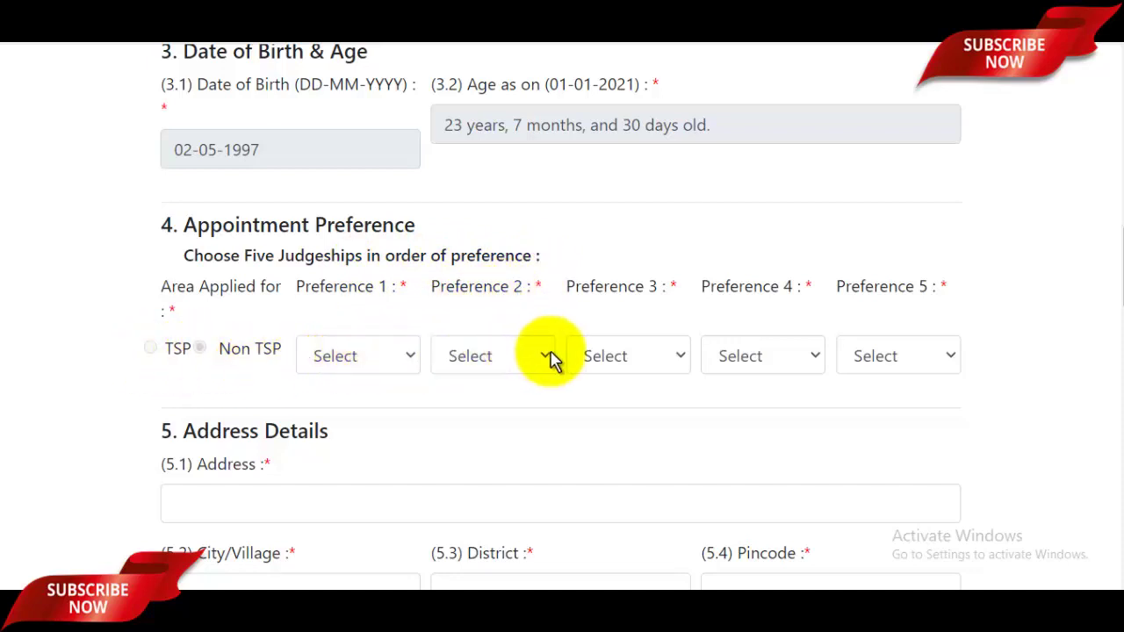
- Pick AJMER, BUNDI, DAUSA, HANUMANGARH and CHURU as judgeship preferences 1 through 5
left_click(379, 360)
scroll(393, 158, "down", 2)
scroll(356, 61, "up", 2)
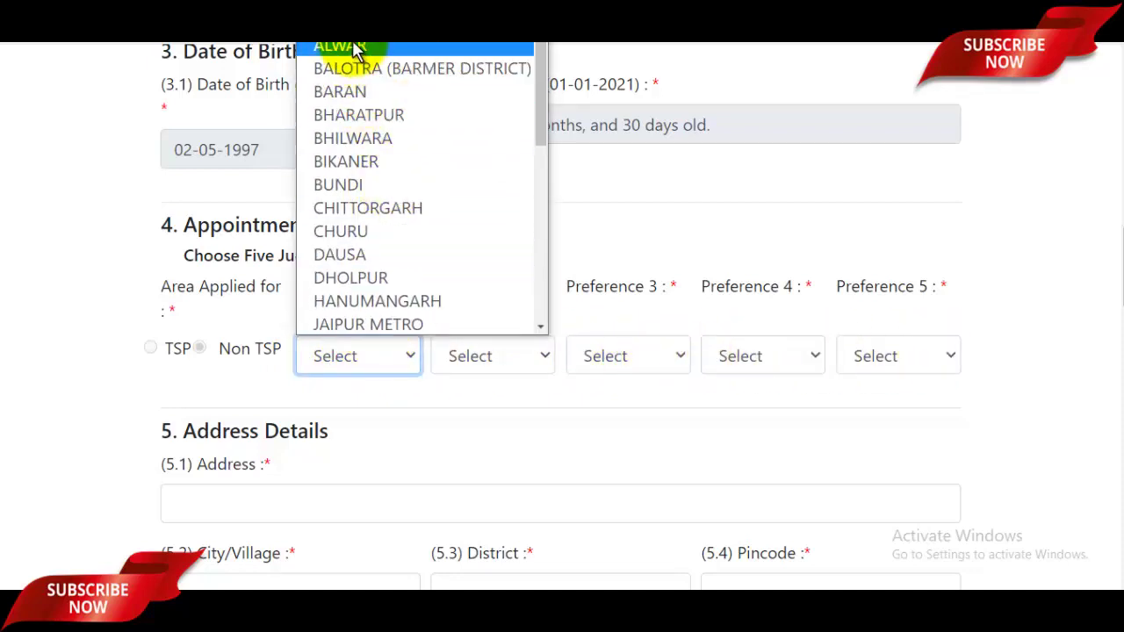
left_click(351, 44)
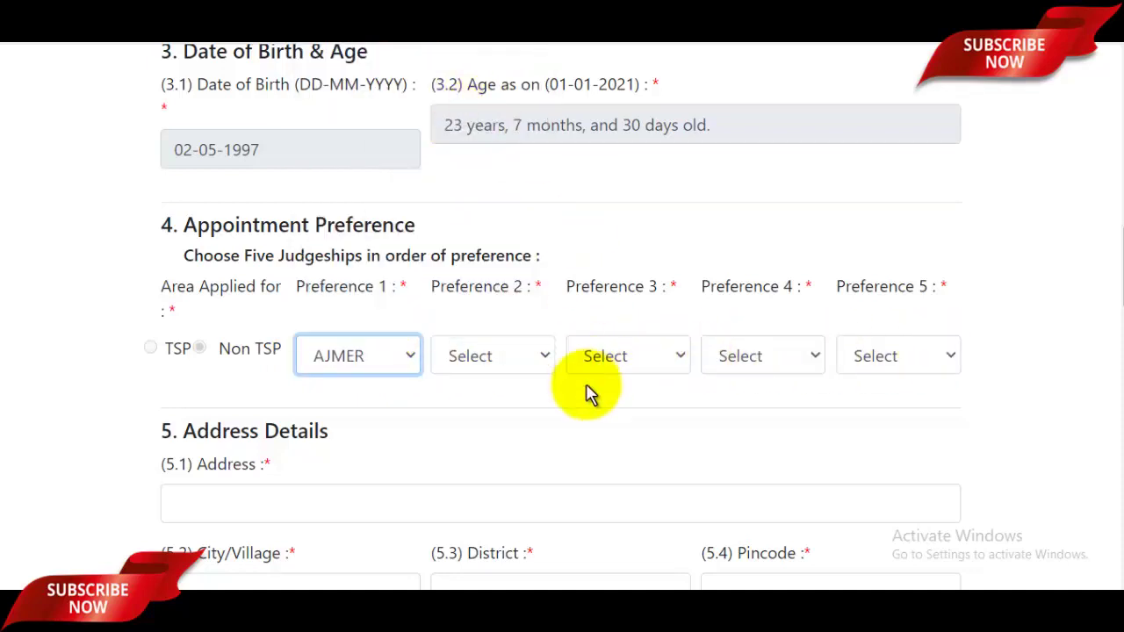
left_click(504, 362)
left_click(483, 186)
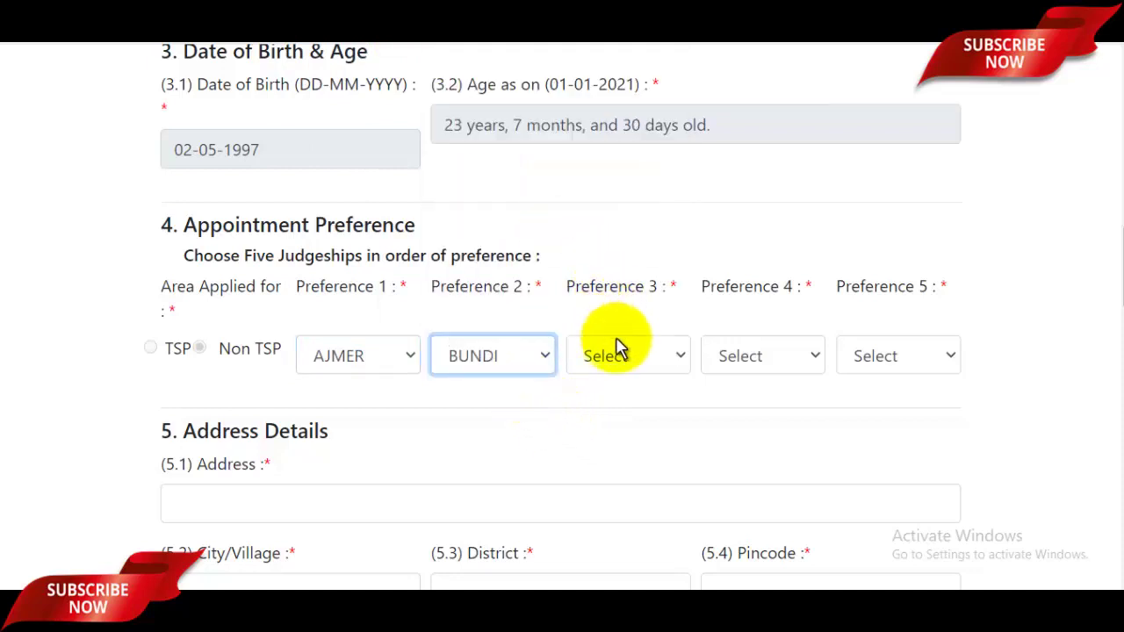
left_click(641, 356)
left_click(625, 254)
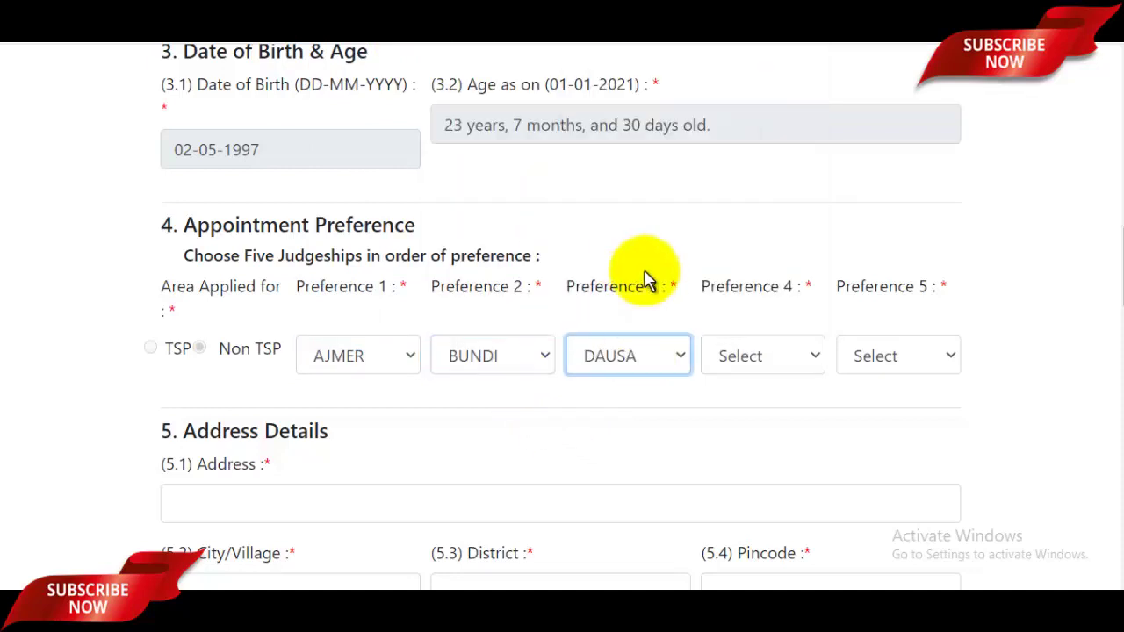
left_click(746, 358)
left_click(745, 303)
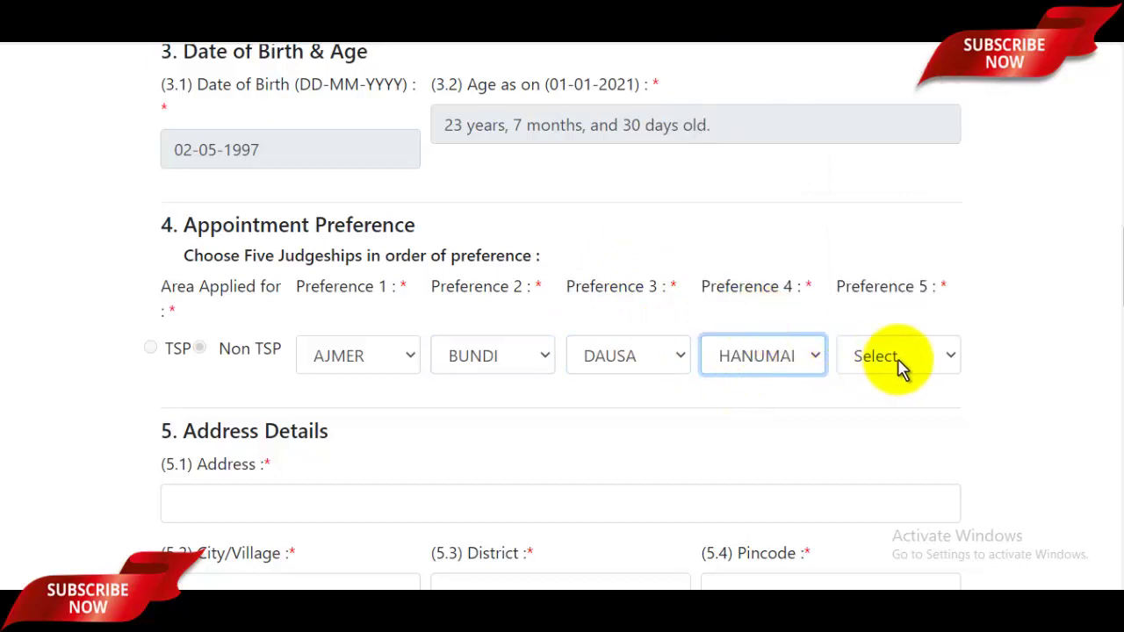
left_click(899, 355)
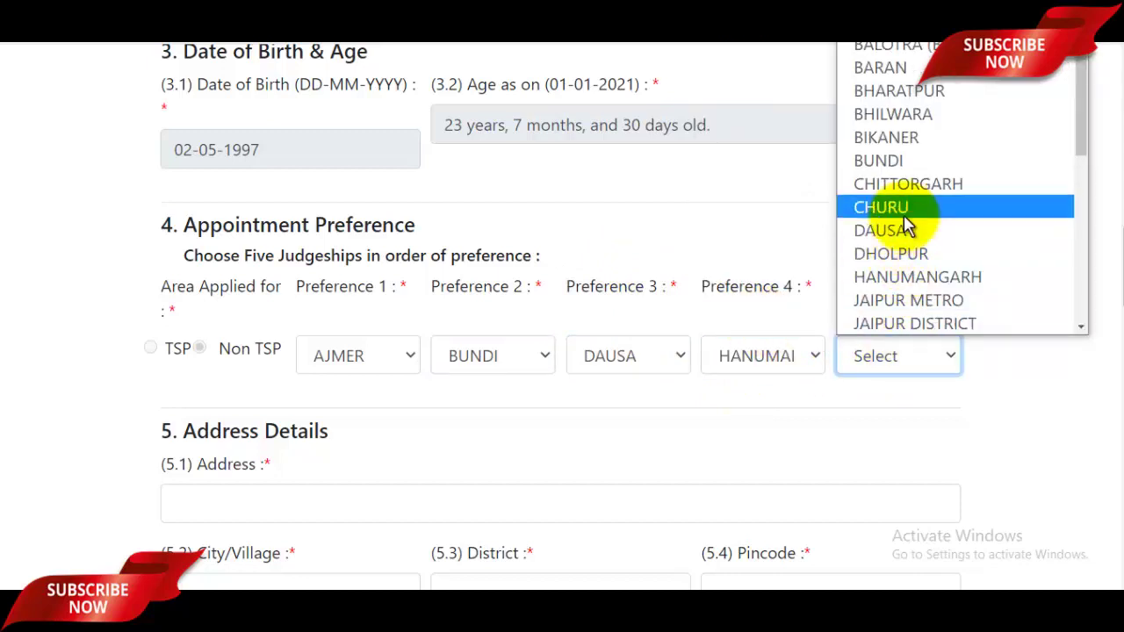
left_click(904, 215)
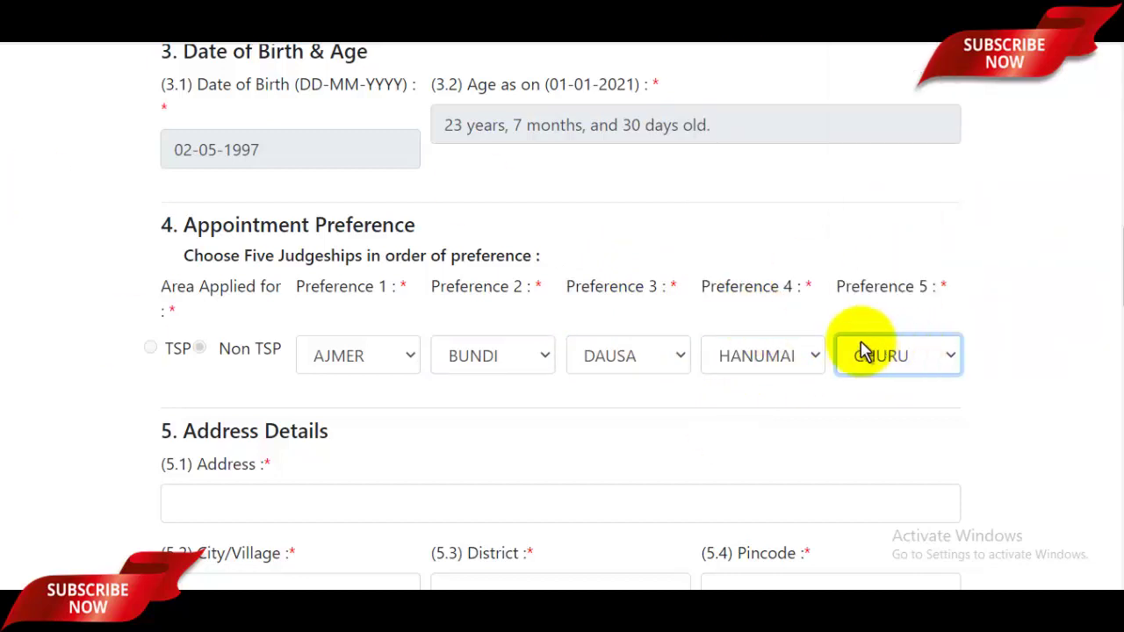
scroll(863, 350, "down", 1)
scroll(808, 342, "down", 3)
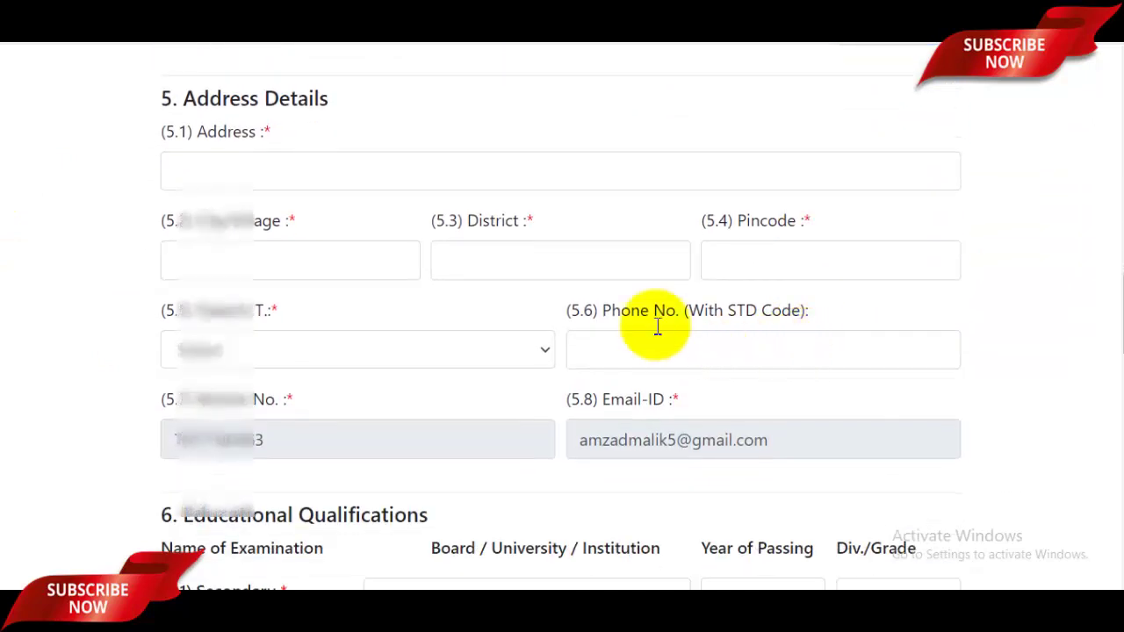
- Enter the postal address, city/village, district AJMER and pincode
left_click(291, 172)
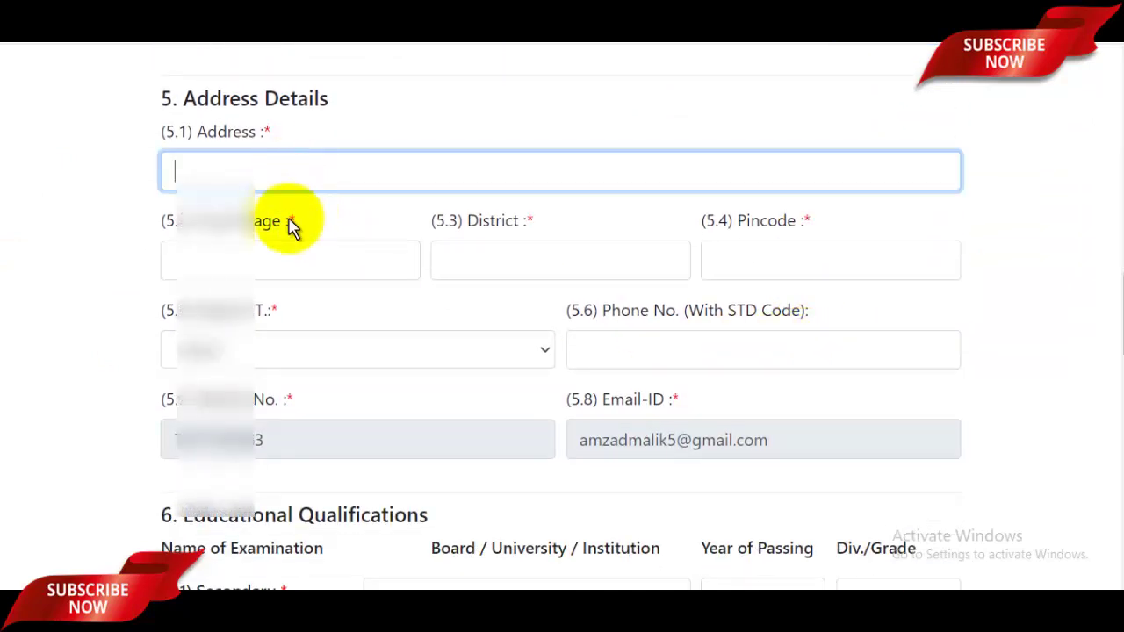
left_click(290, 256)
left_click(539, 265)
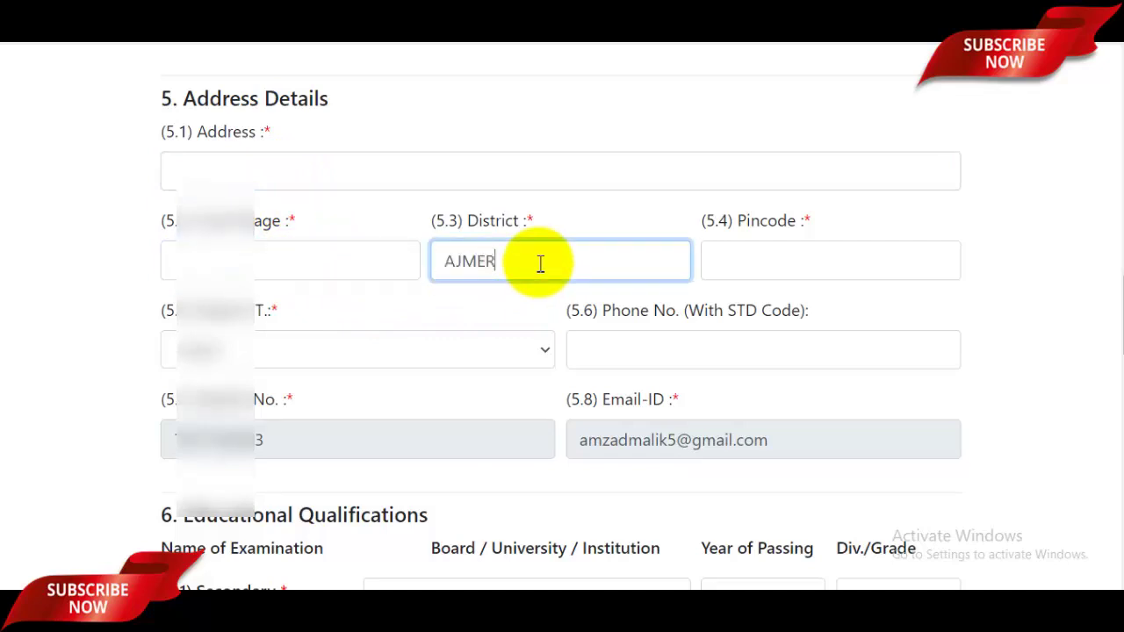
left_click(857, 270)
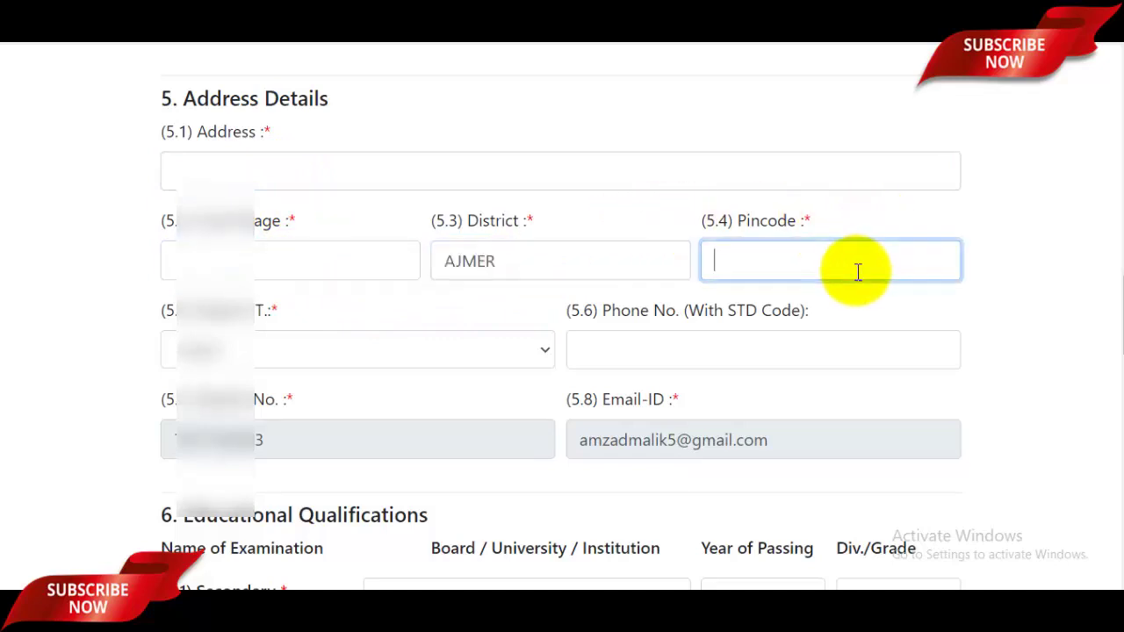
- Choose RAJASTHAN as the state and enter the phone number
left_click(275, 351)
scroll(257, 277, "down", 5)
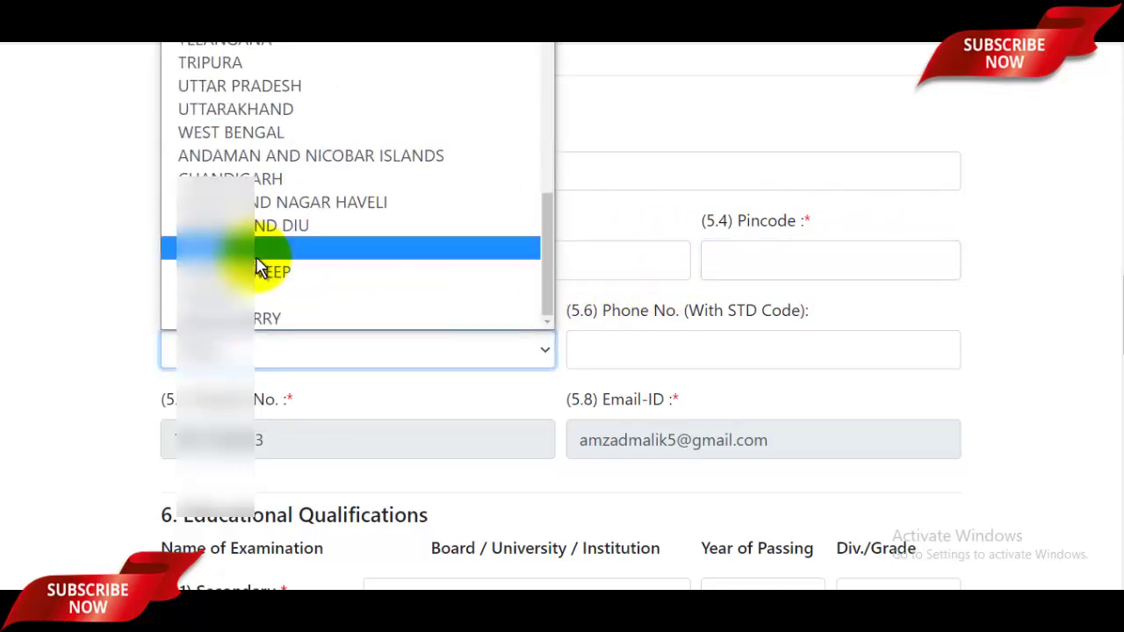
scroll(211, 106, "up", 1)
scroll(229, 88, "up", 2)
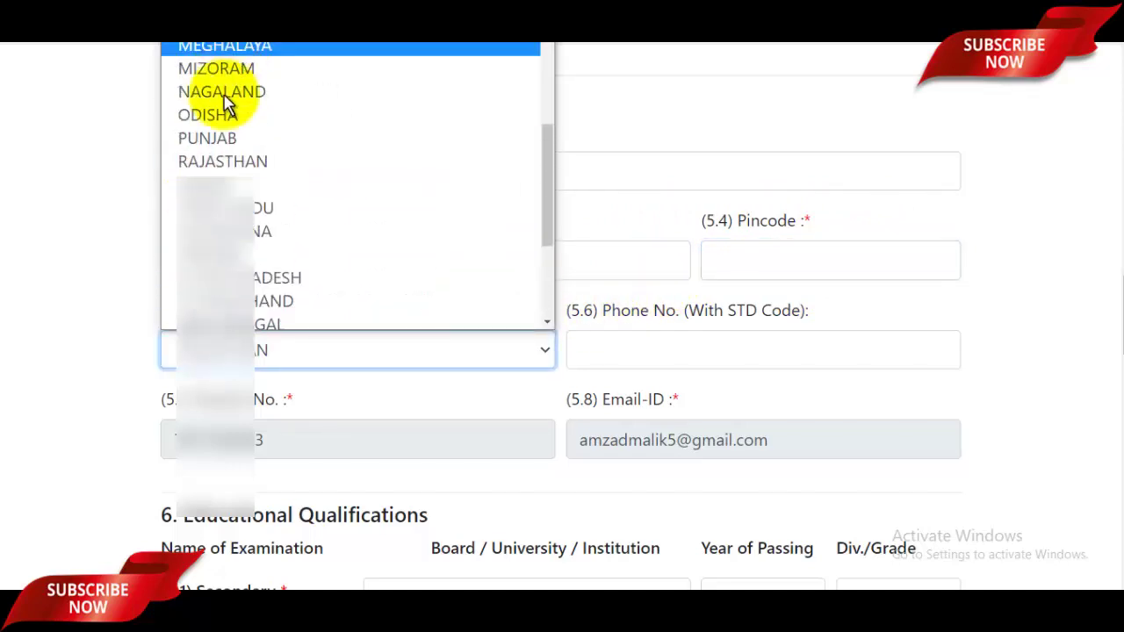
key("r")
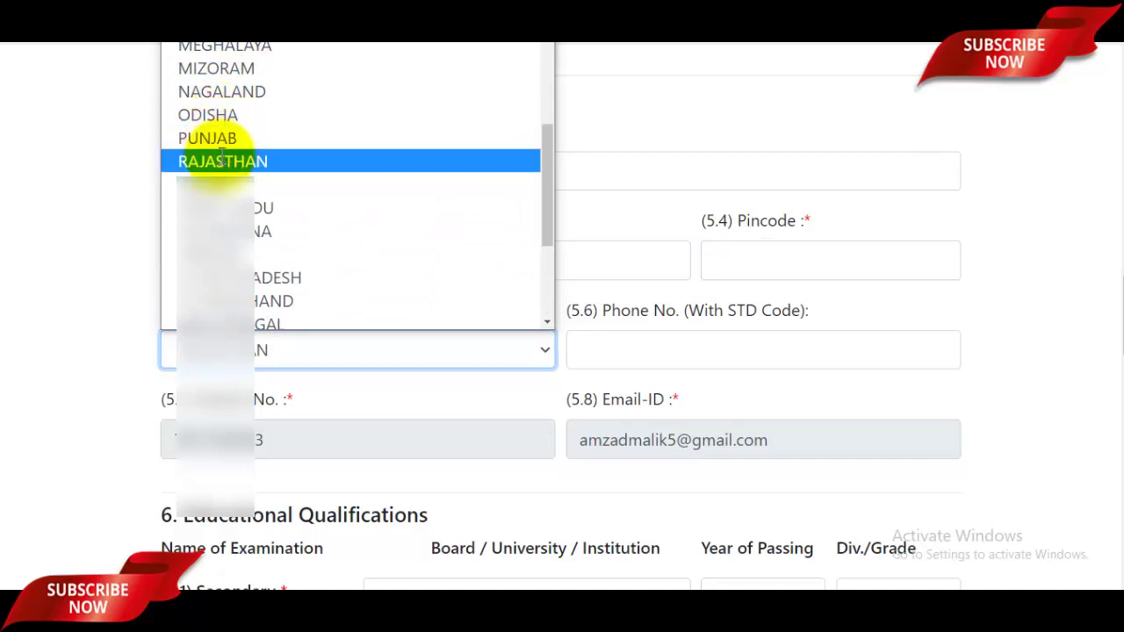
key("Return")
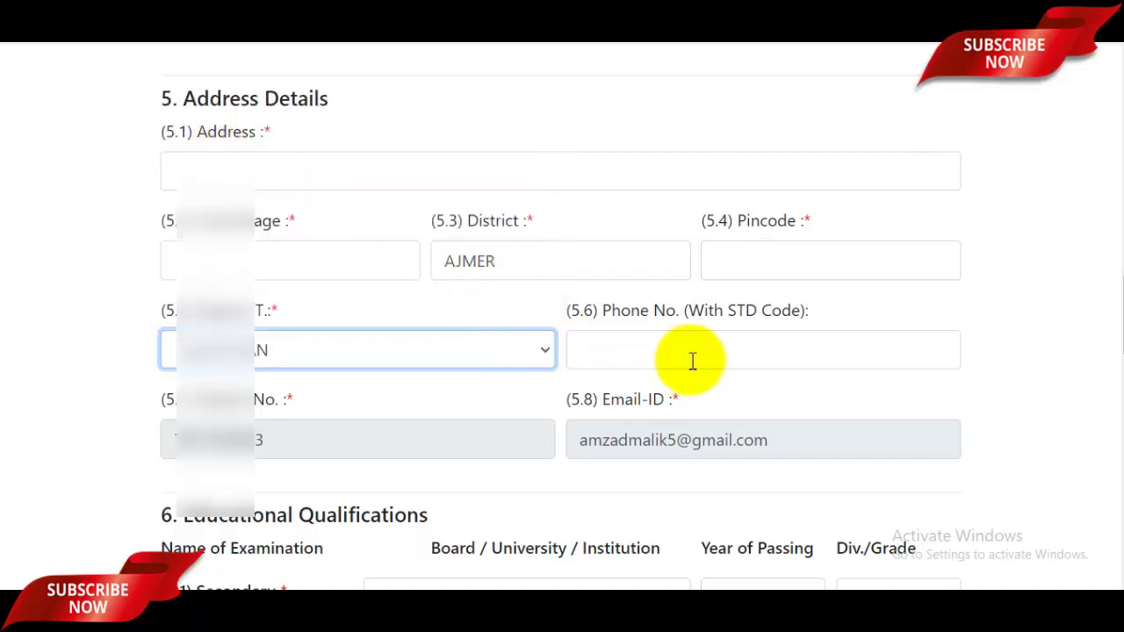
left_click(725, 356)
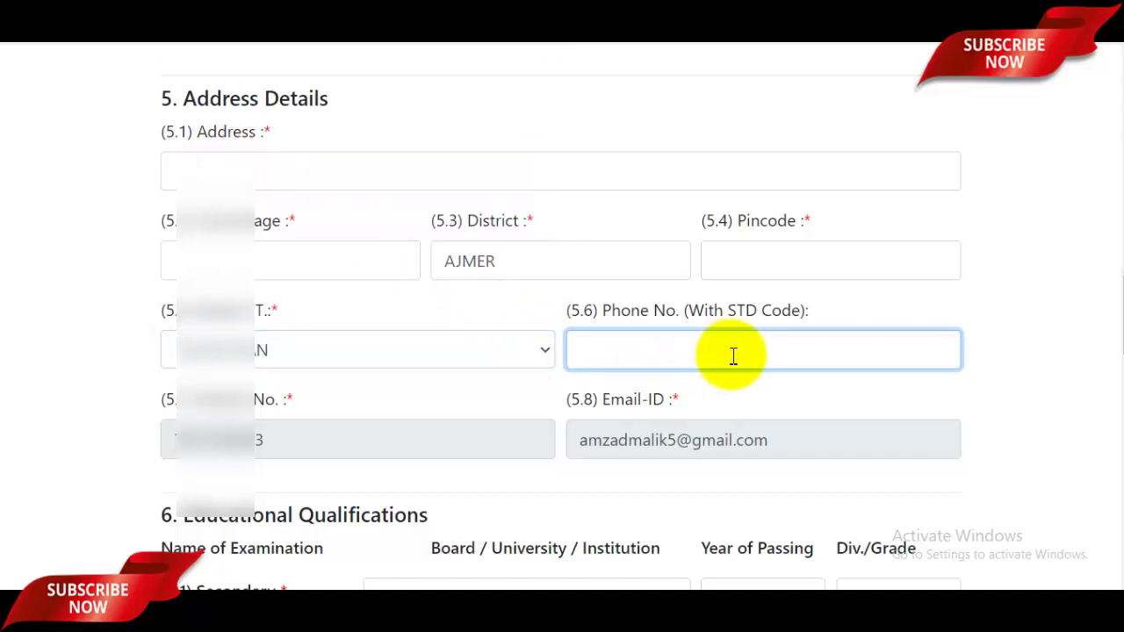
scroll(797, 367, "down", 5)
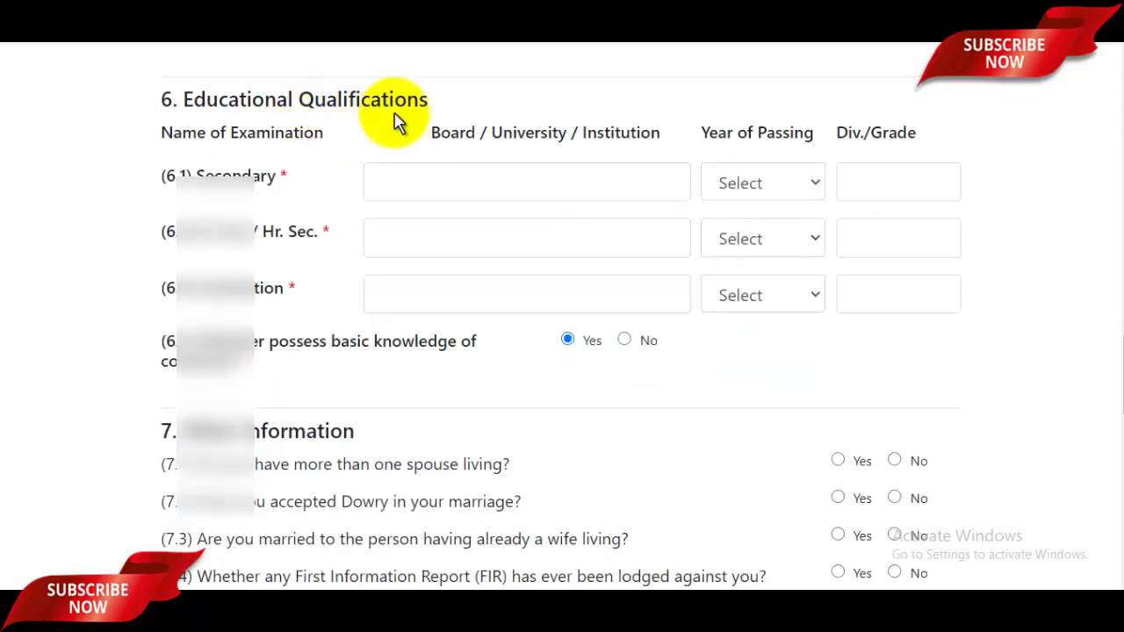
- Record Secondary as UP BOARD, passed 2010, division 1st
left_click(477, 187)
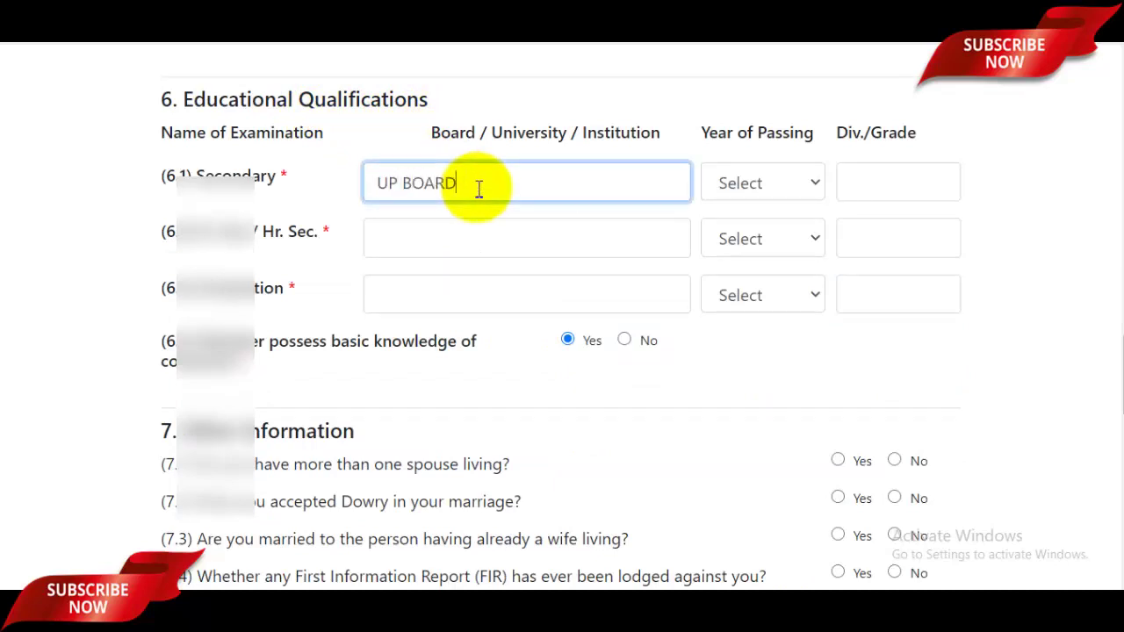
left_click(765, 182)
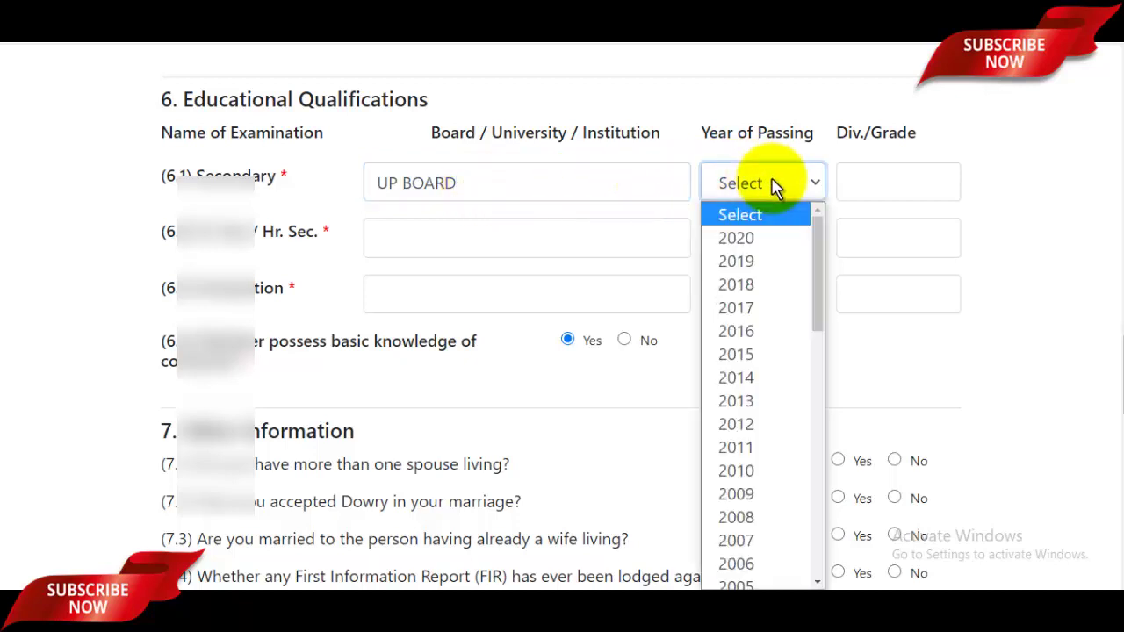
left_click(759, 470)
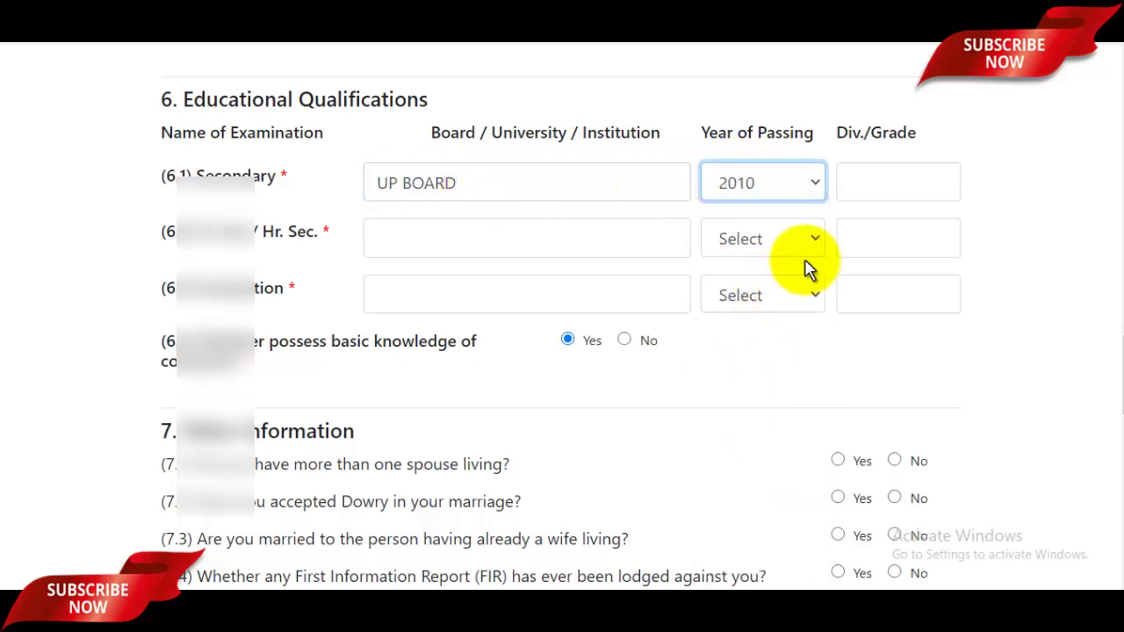
left_click(878, 193)
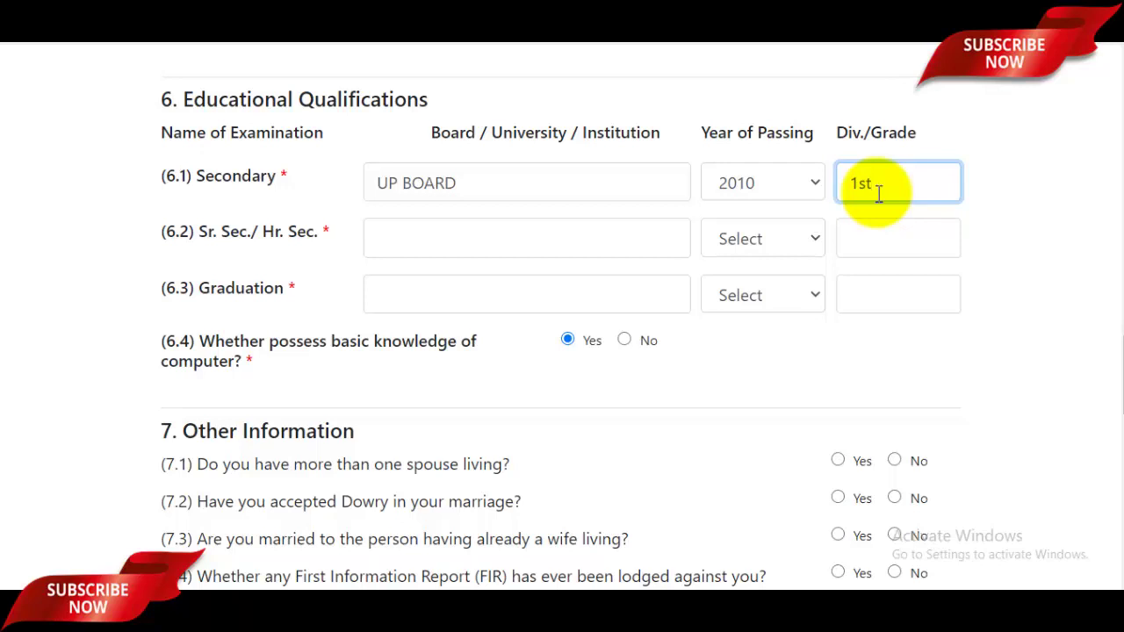
- Record Senior Secondary as UP BOARD, passed 2012, division 1st
left_click(460, 243)
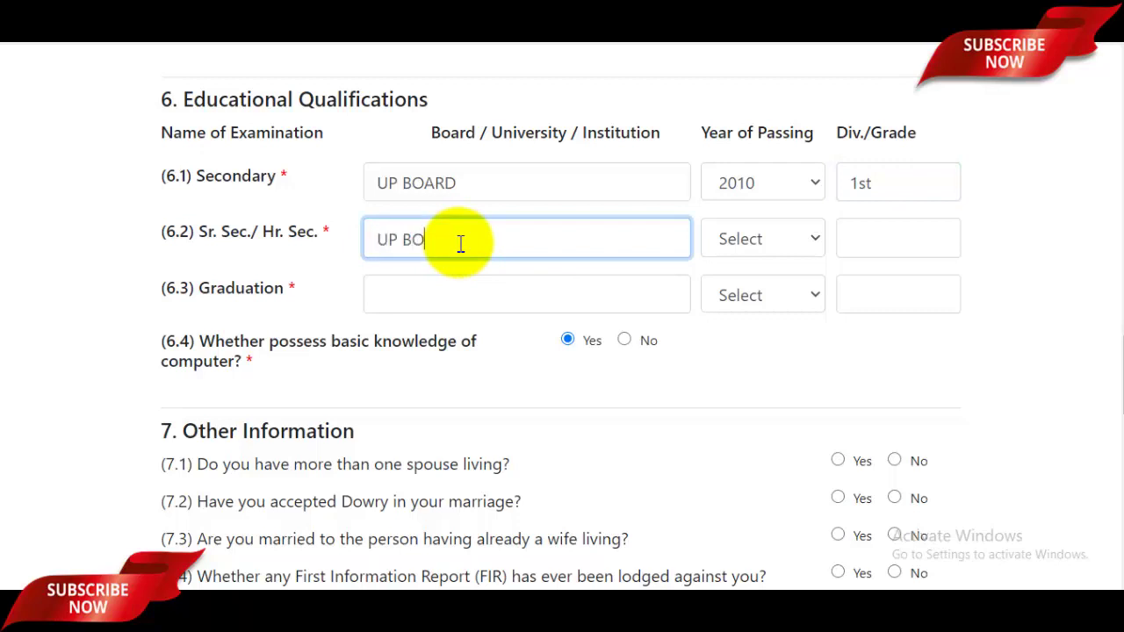
left_click(791, 238)
left_click(737, 479)
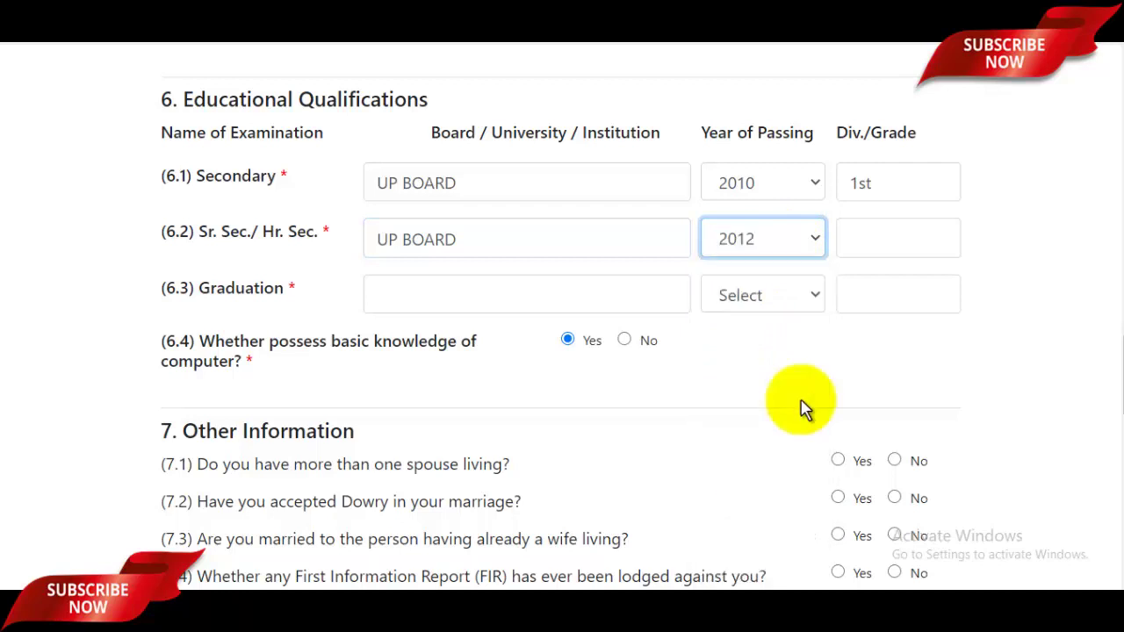
left_click(885, 238)
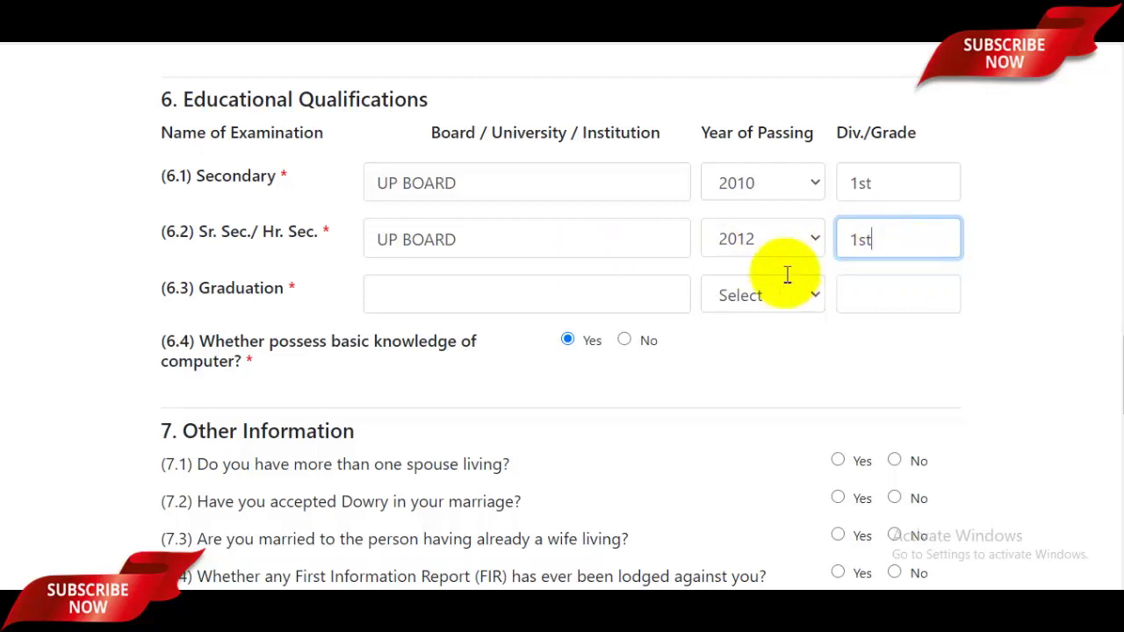
- Record Graduation as CCSU, passed 2016, division 1st
left_click(463, 294)
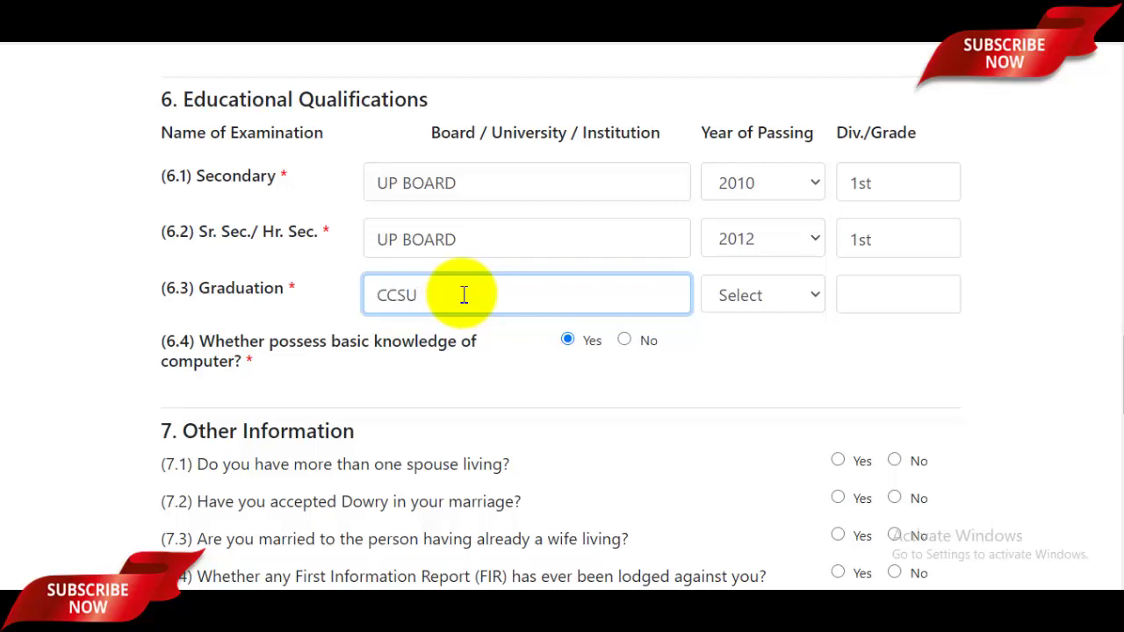
left_click(768, 303)
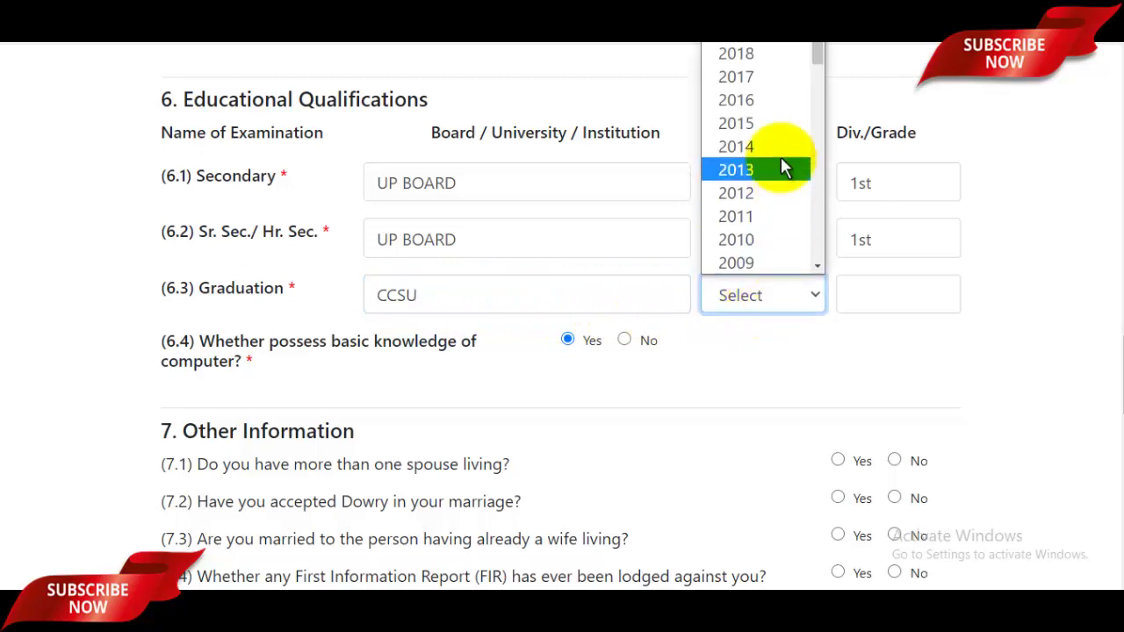
left_click(760, 99)
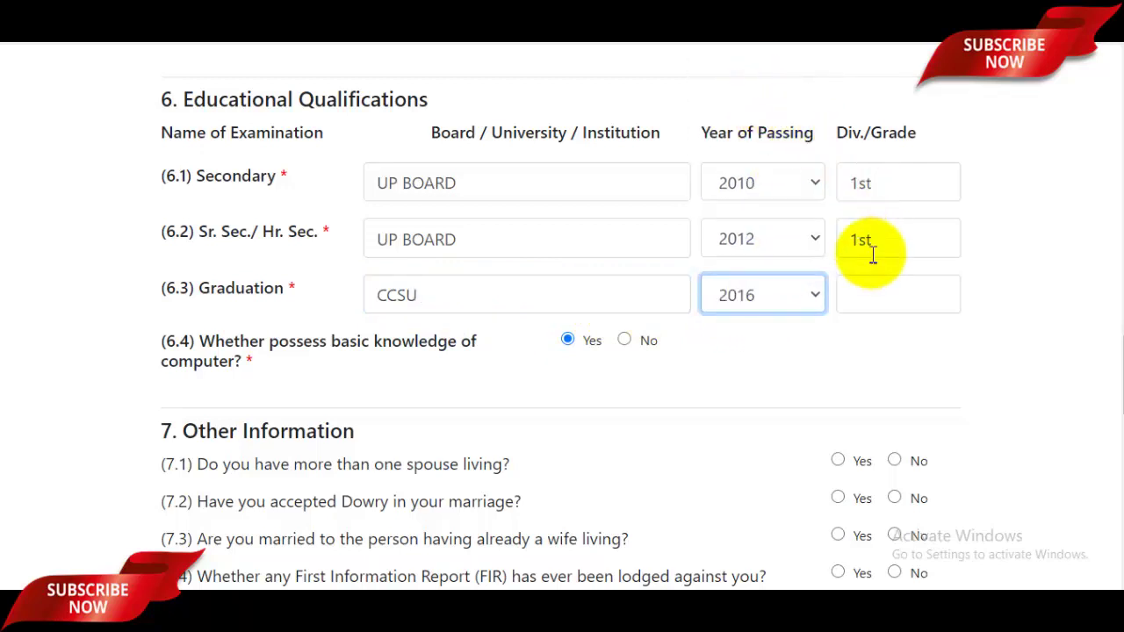
left_click(888, 292)
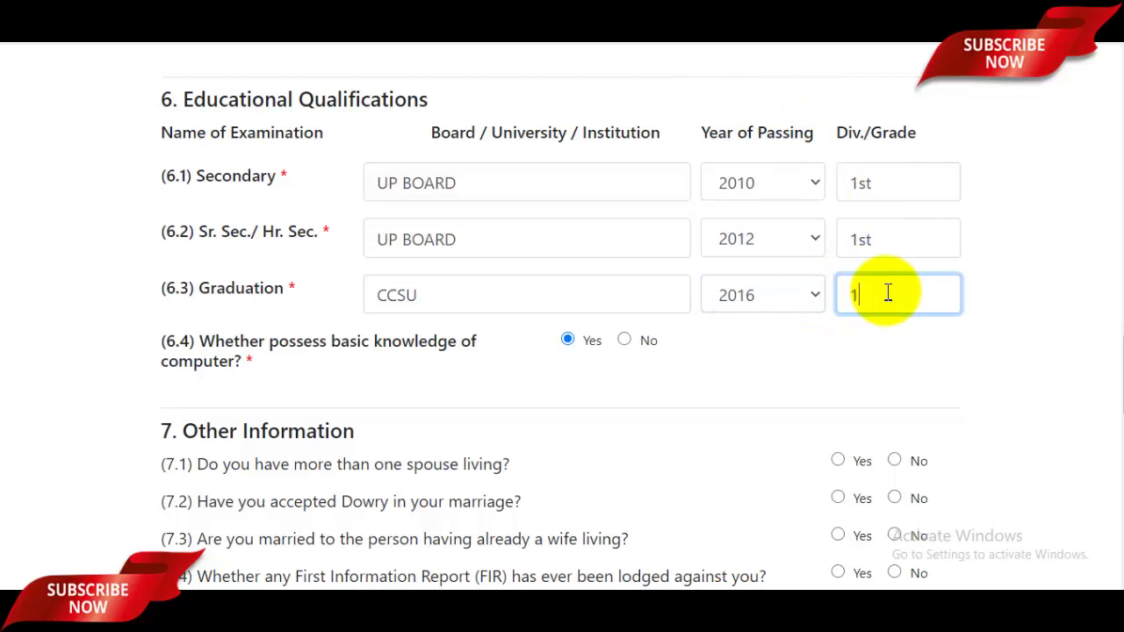
scroll(377, 271, "down", 1)
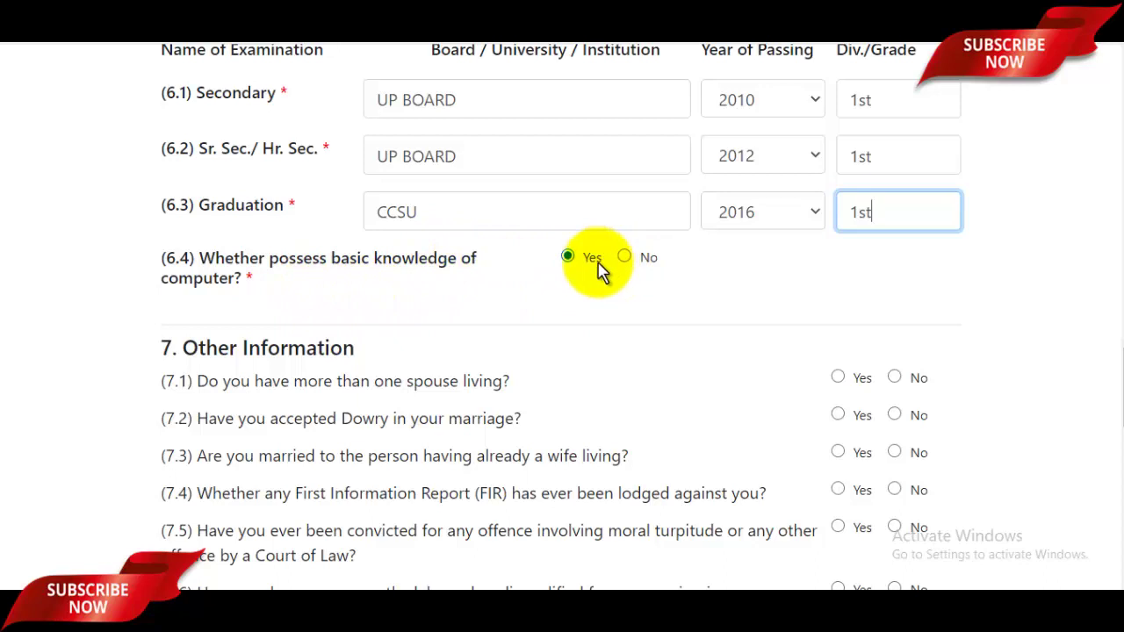
scroll(597, 263, "down", 1)
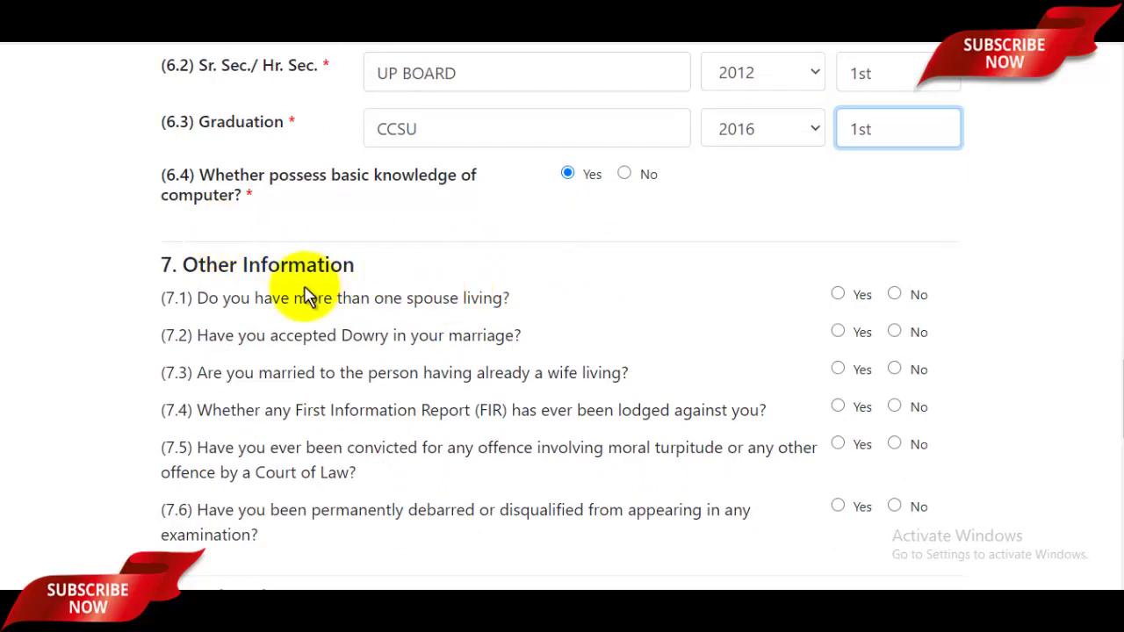
- Answer No to Other Information questions 7.1–7.4, covering spouses, dowry and FIR
scroll(311, 290, "down", 1)
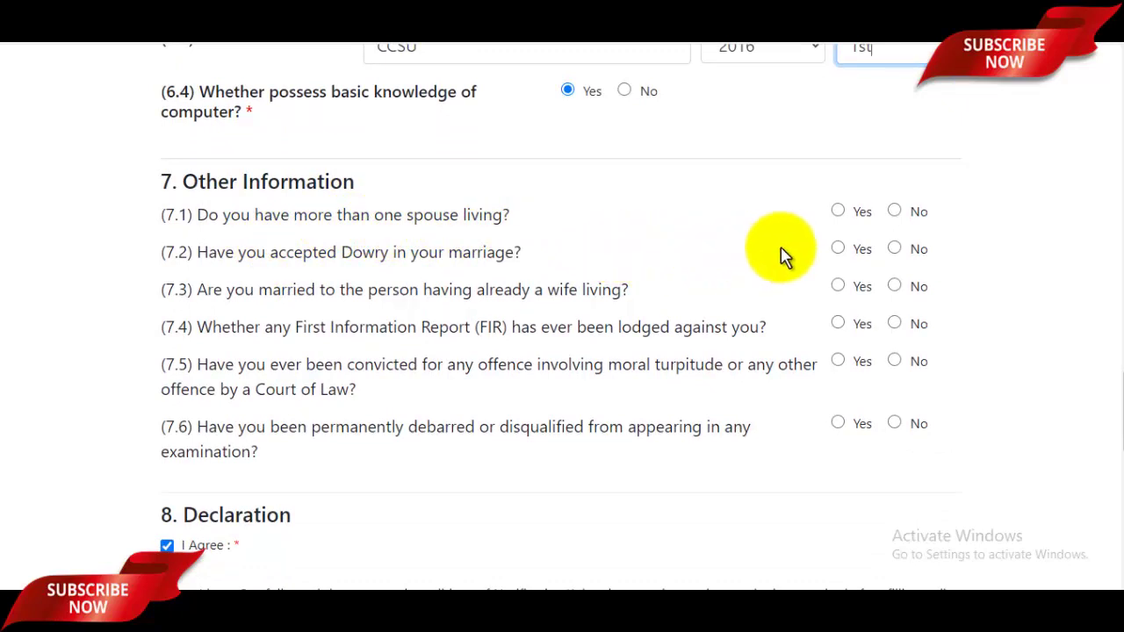
left_click(896, 214)
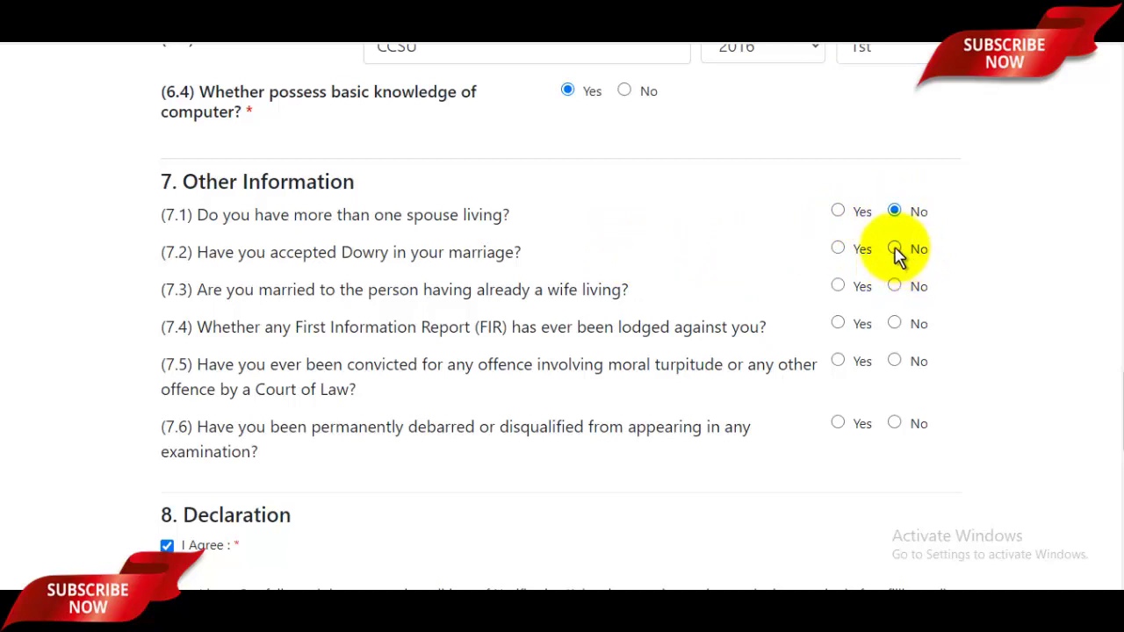
left_click(894, 249)
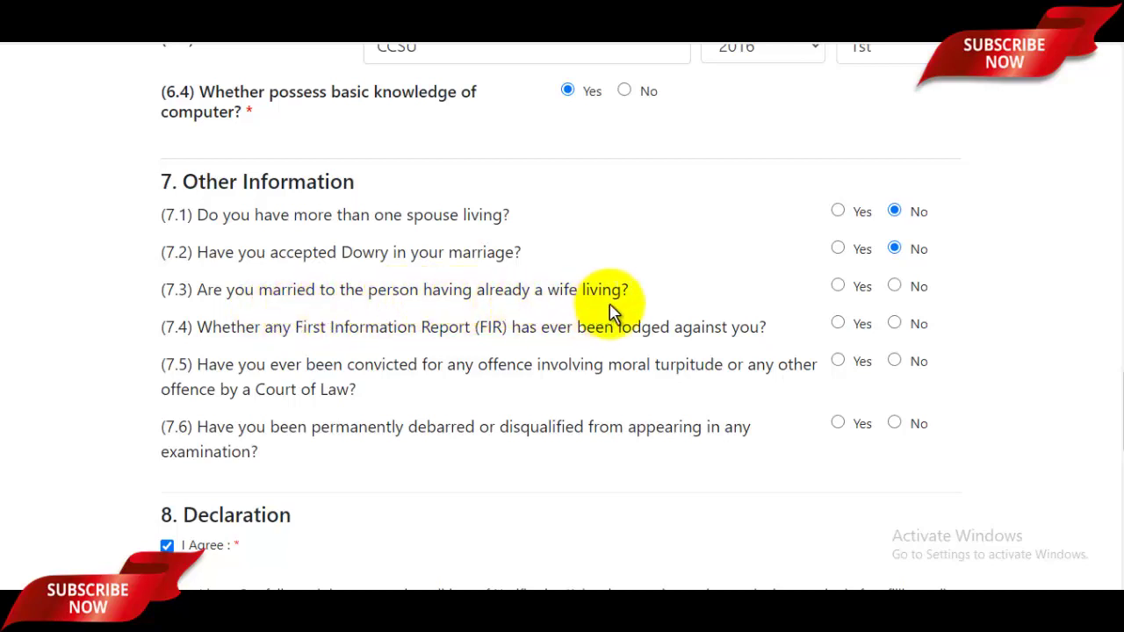
left_click(900, 295)
scroll(571, 321, "down", 1)
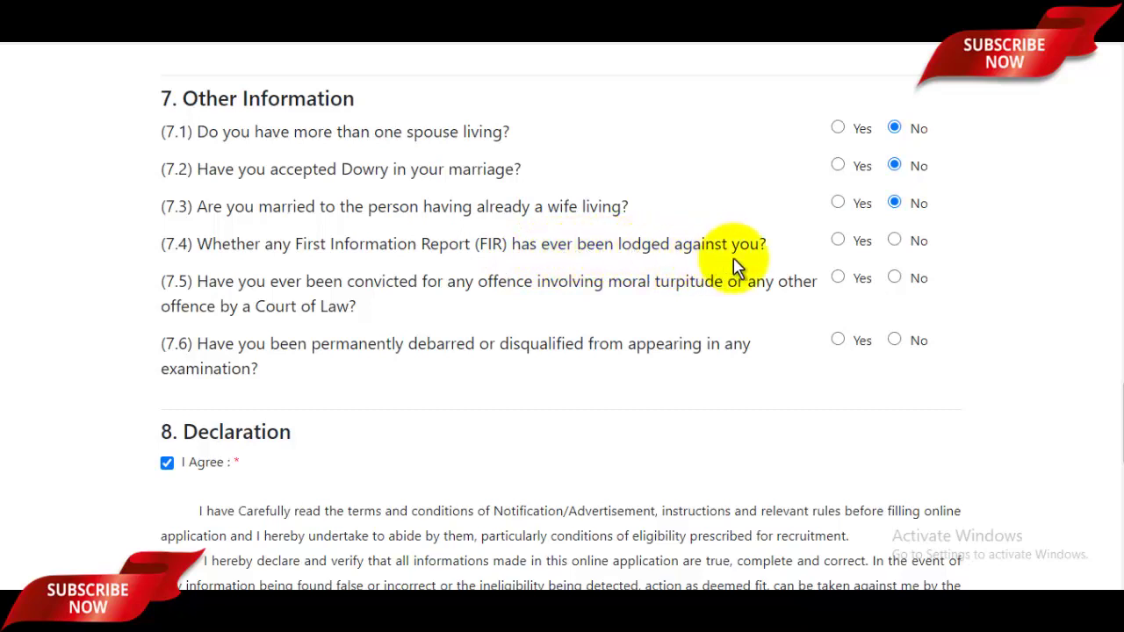
left_click(895, 241)
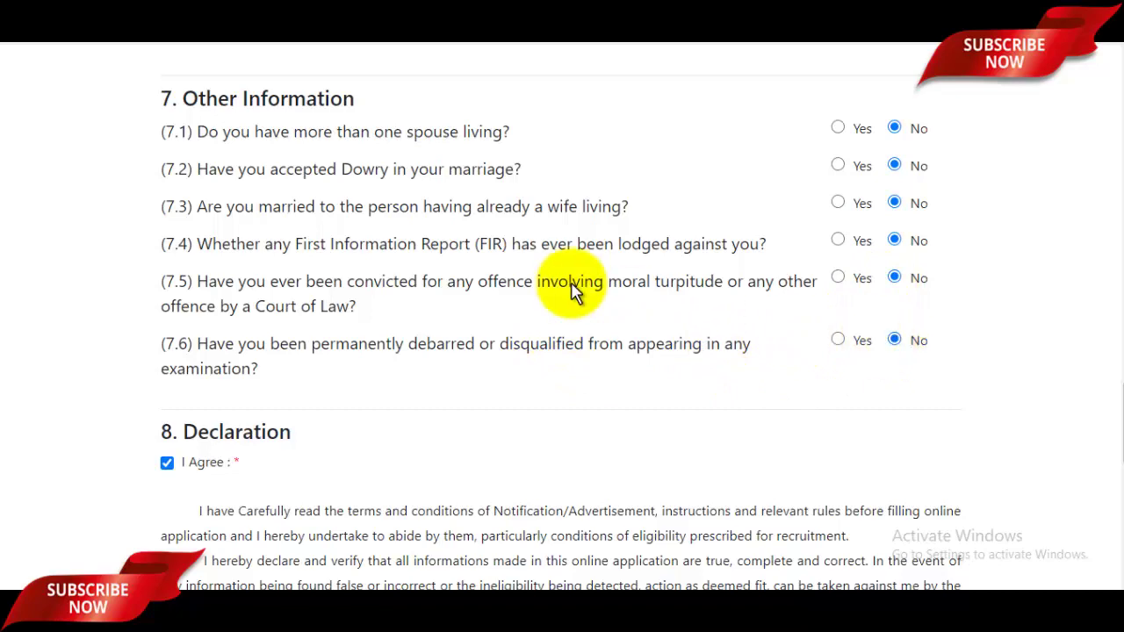
scroll(545, 299, "down", 2)
- Enter SAHARANPUR in the declaration's Place field
scroll(366, 311, "down", 2)
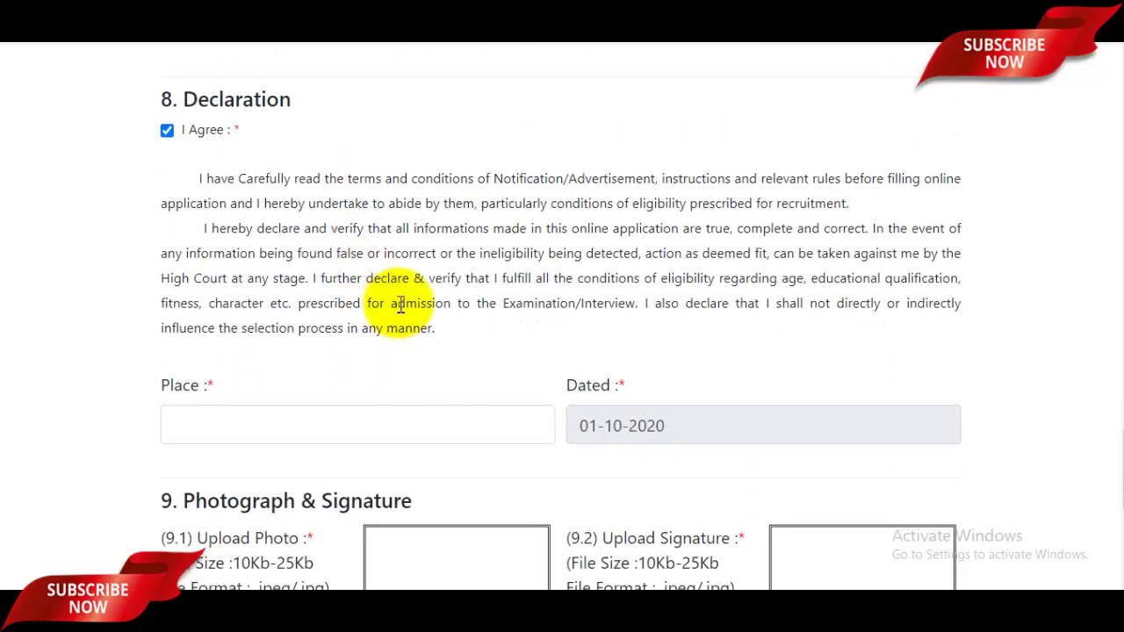
left_click(307, 421)
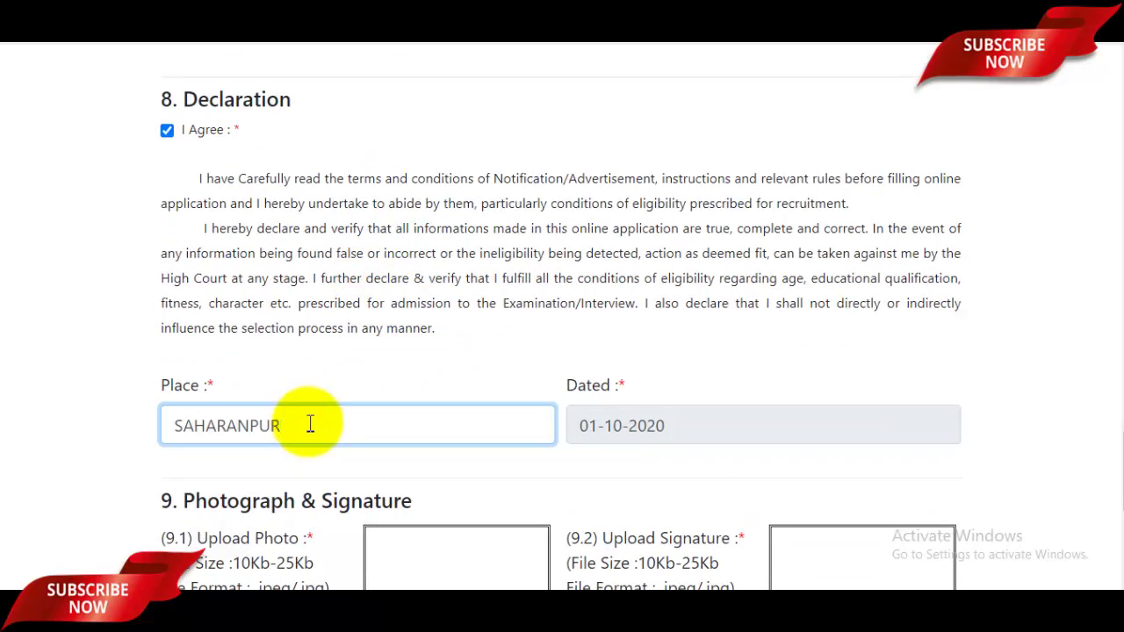
scroll(456, 394, "down", 4)
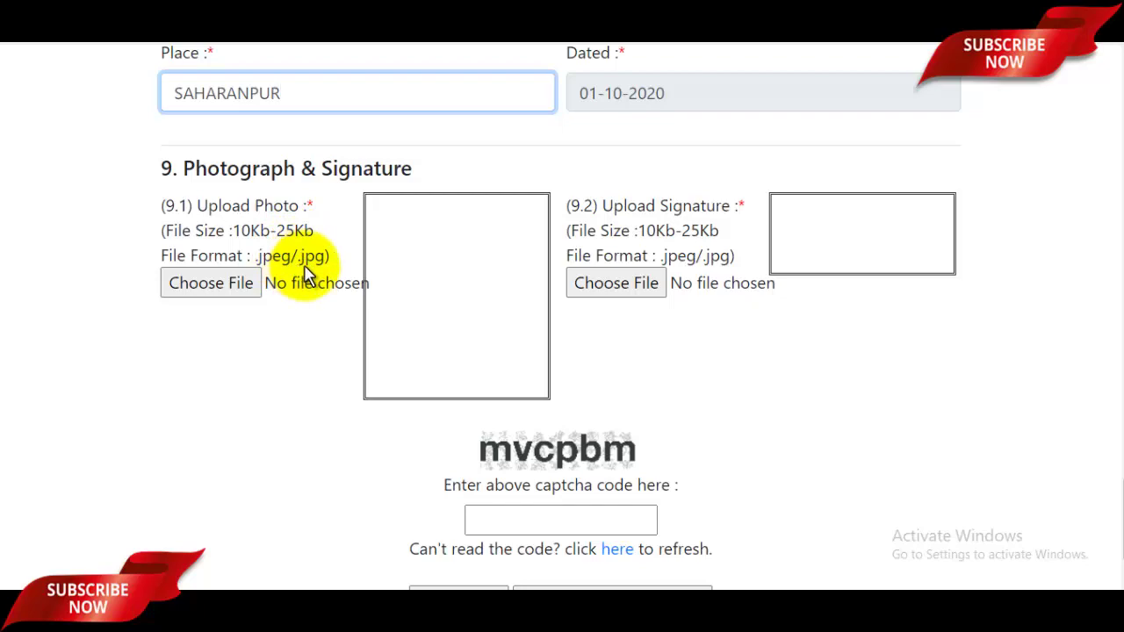
- Upload the applicant's photo from the Pictures folder
left_click(224, 281)
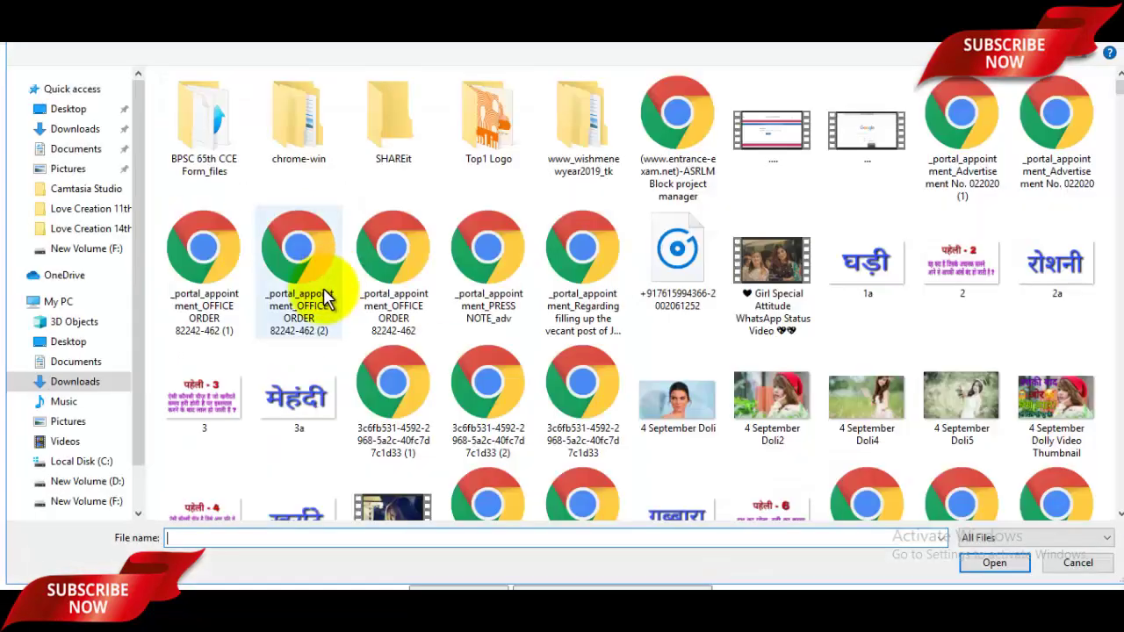
left_click(69, 170)
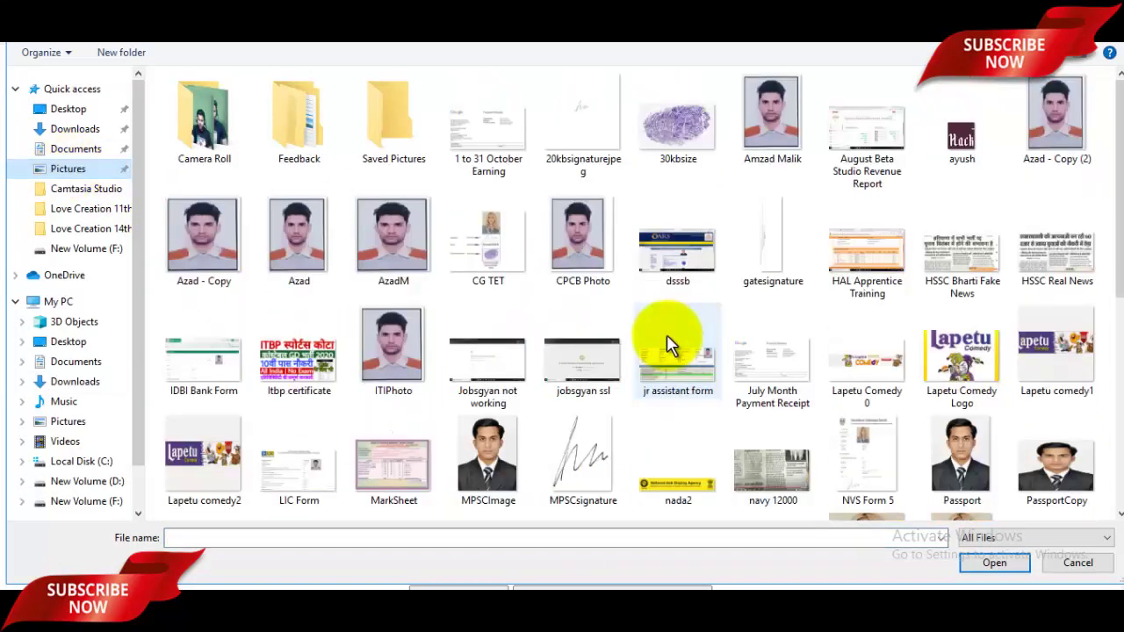
left_click(393, 255)
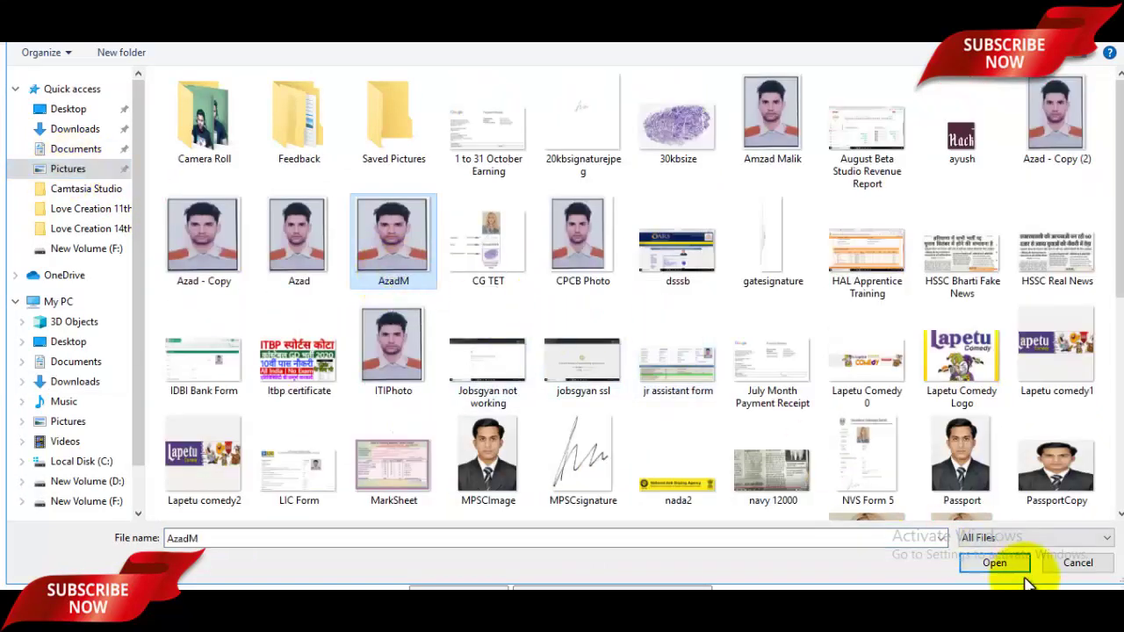
left_click(1001, 563)
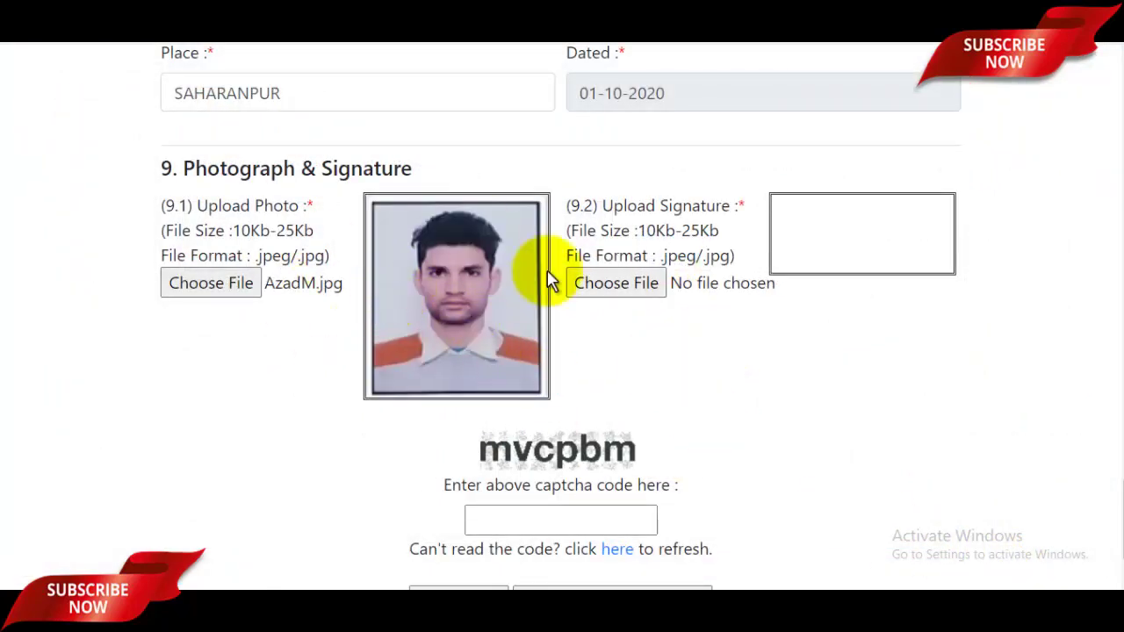
- Upload the signaturerandom image as the applicant's signature
left_click(641, 290)
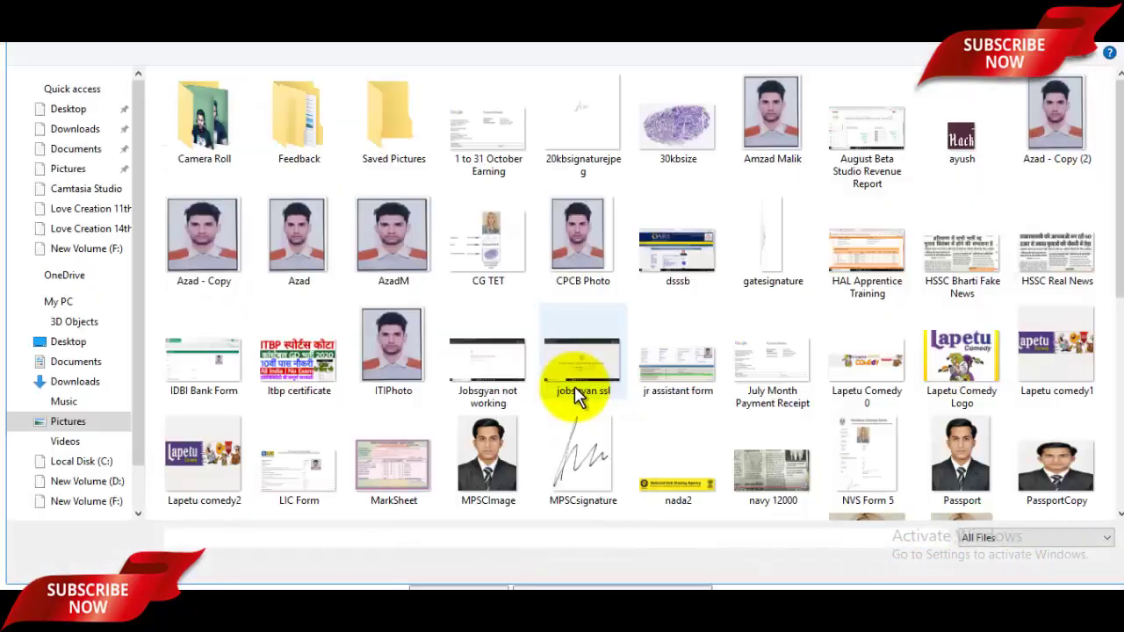
scroll(600, 439, "down", 4)
scroll(600, 439, "down", 2)
left_click(574, 330)
left_click(996, 563)
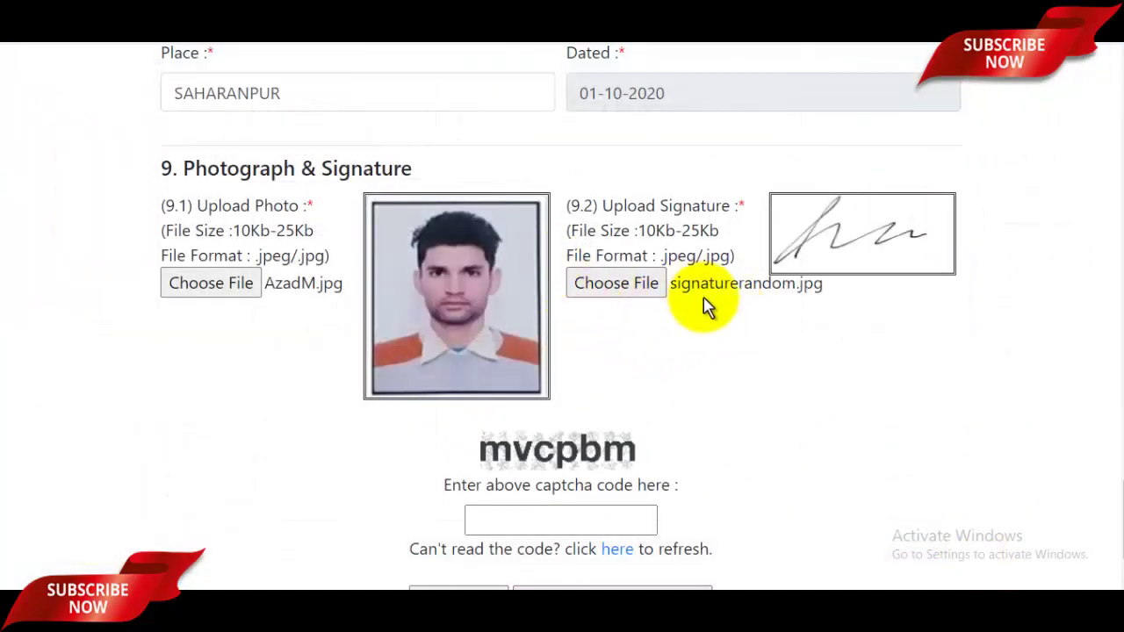
scroll(702, 307, "down", 3)
scroll(707, 307, "up", 1)
scroll(708, 305, "up", 3)
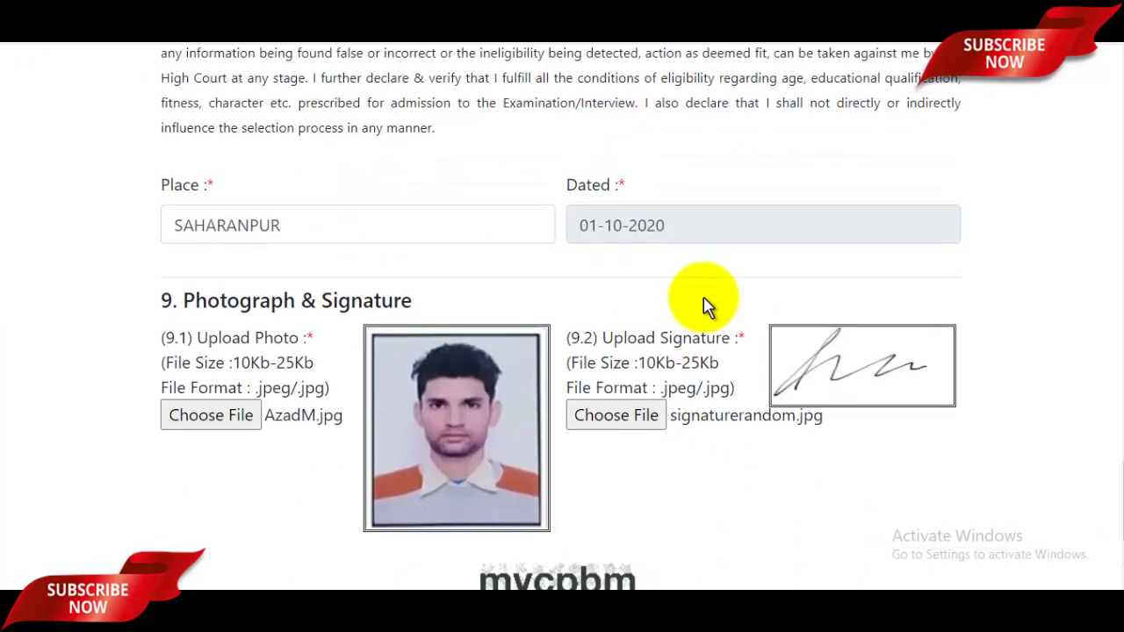
scroll(790, 246, "up", 2)
scroll(754, 349, "down", 1)
scroll(754, 349, "up", 2)
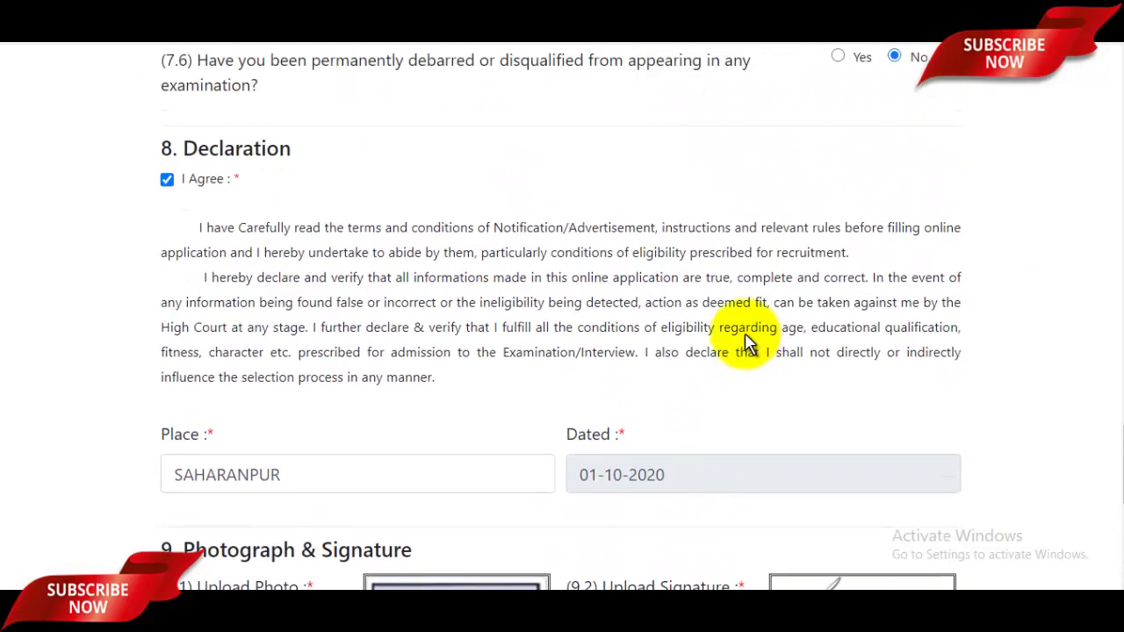
scroll(746, 333, "down", 5)
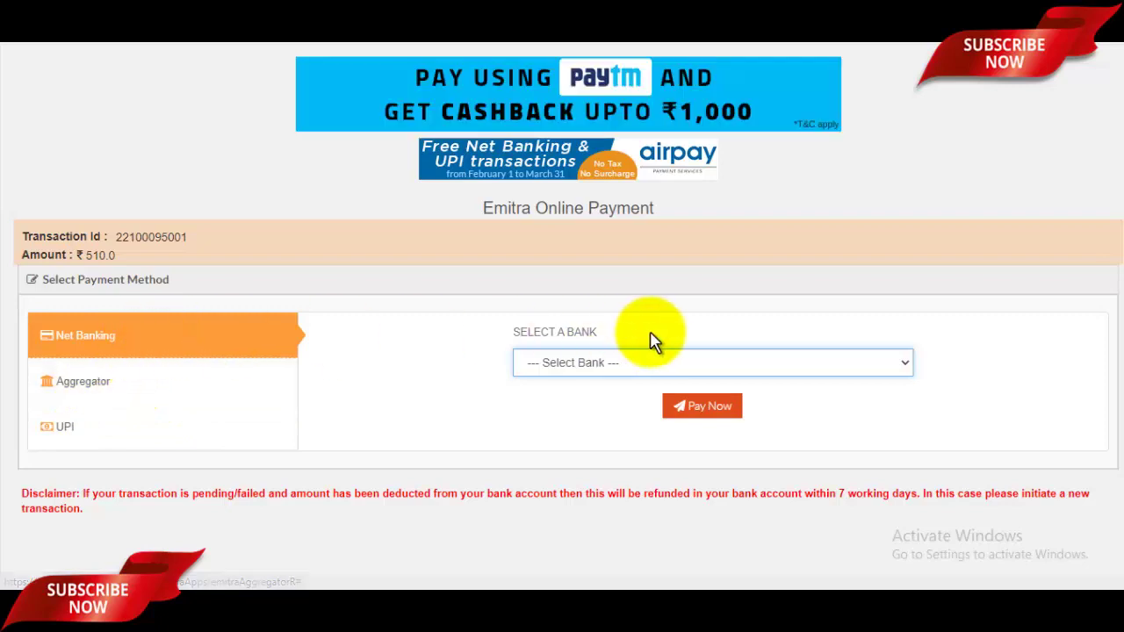
- Pay the ₹510.0 fee via the BILLDESK aggregator and continue to the payment gateway
left_click(728, 362)
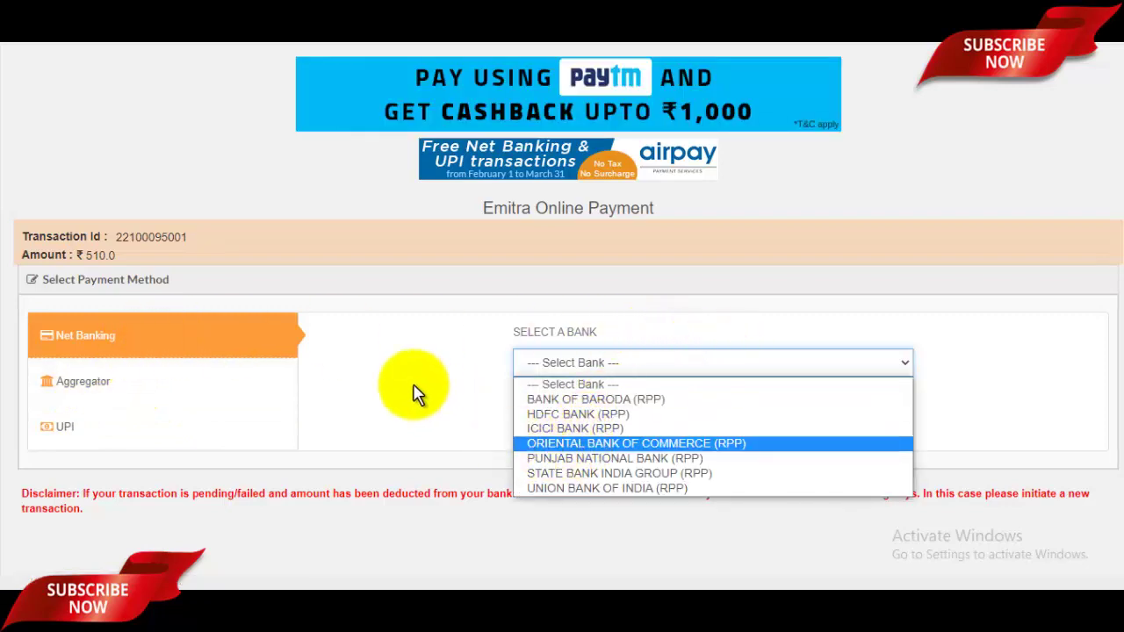
left_click(393, 393)
left_click(95, 386)
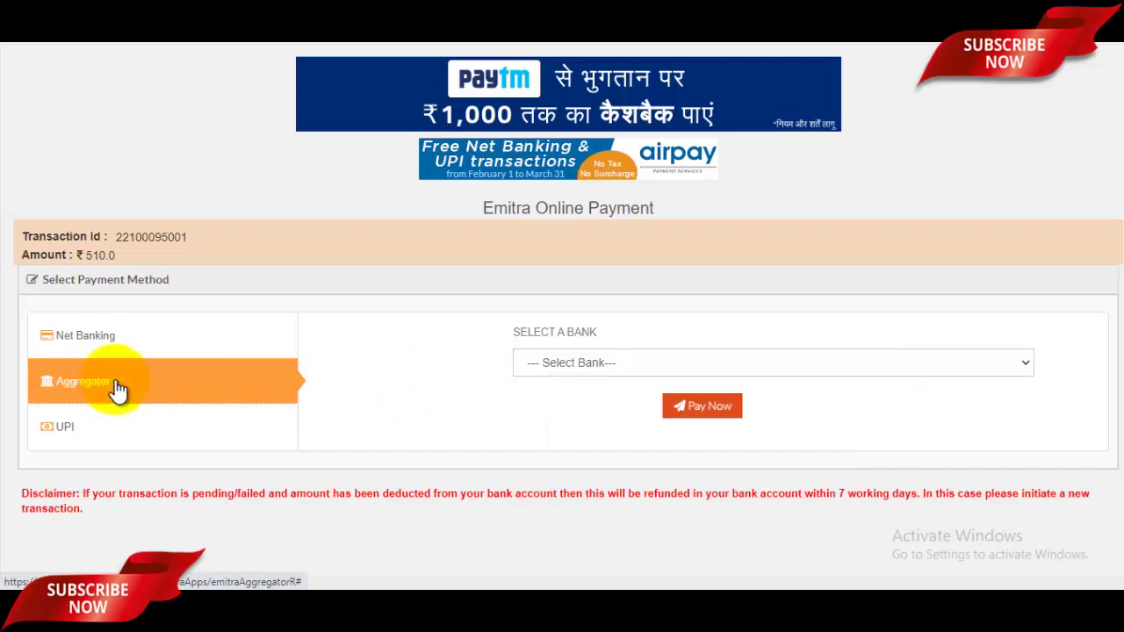
left_click(859, 365)
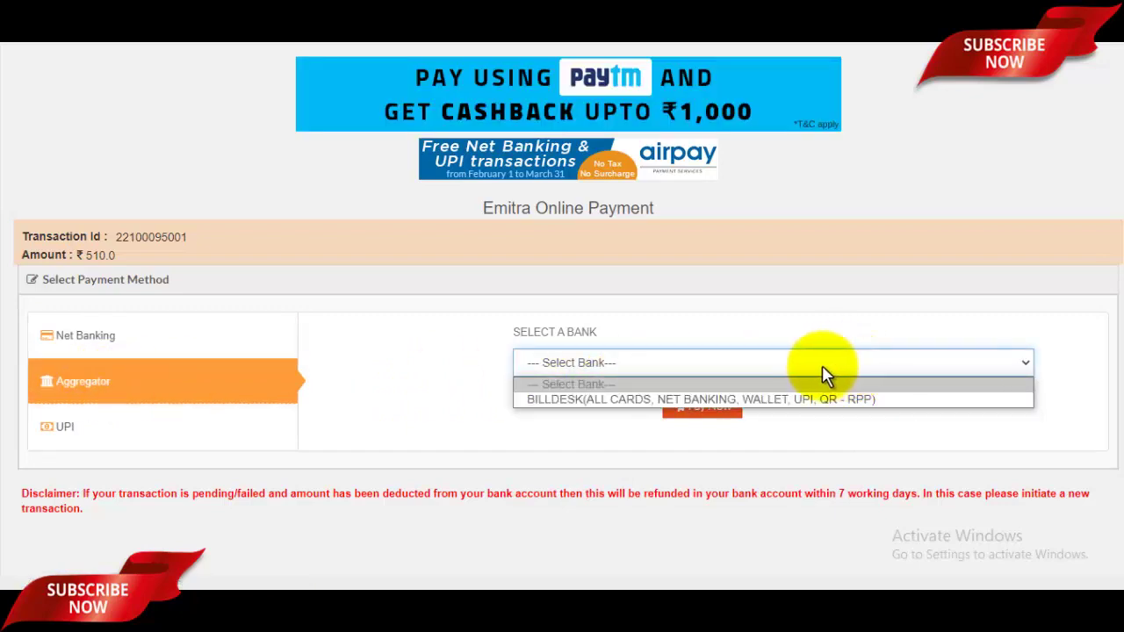
left_click(726, 399)
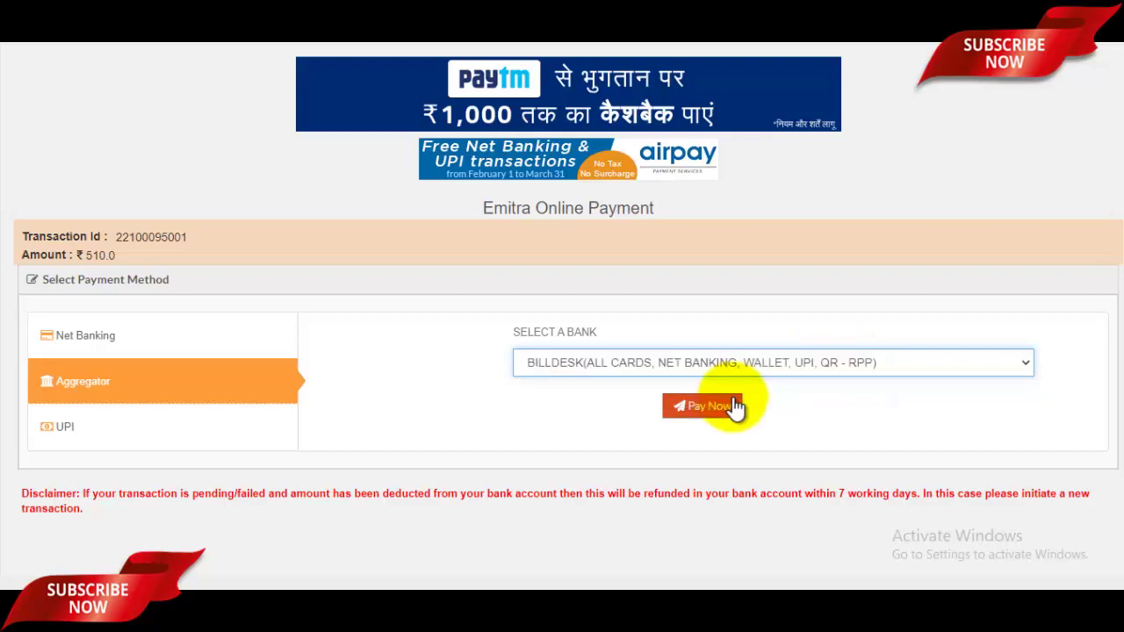
left_click(708, 408)
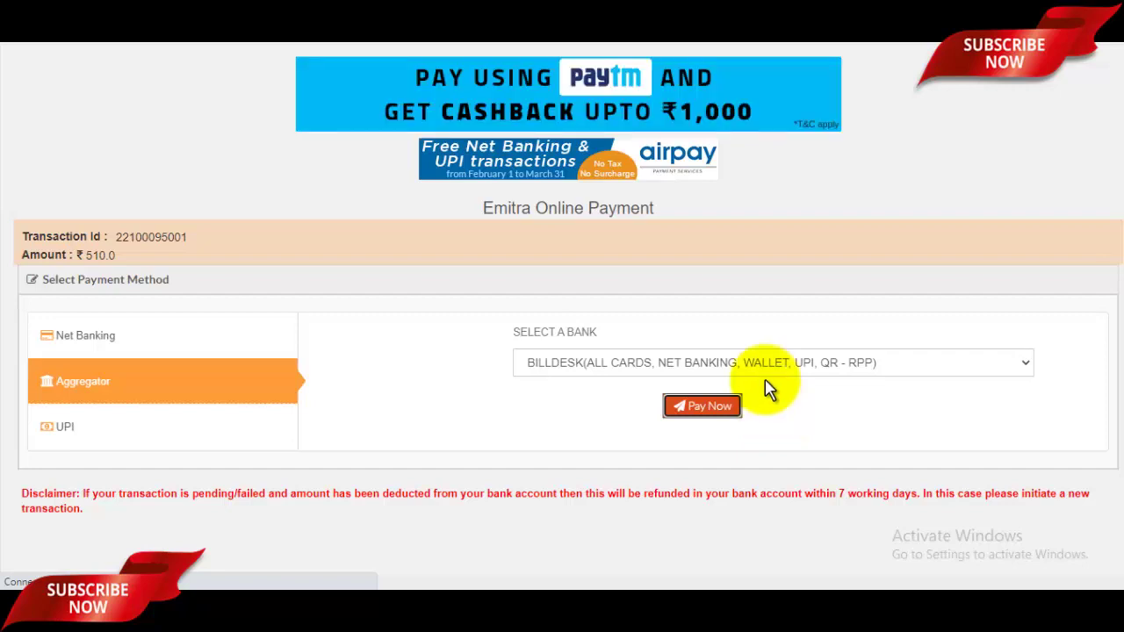
left_click(727, 407)
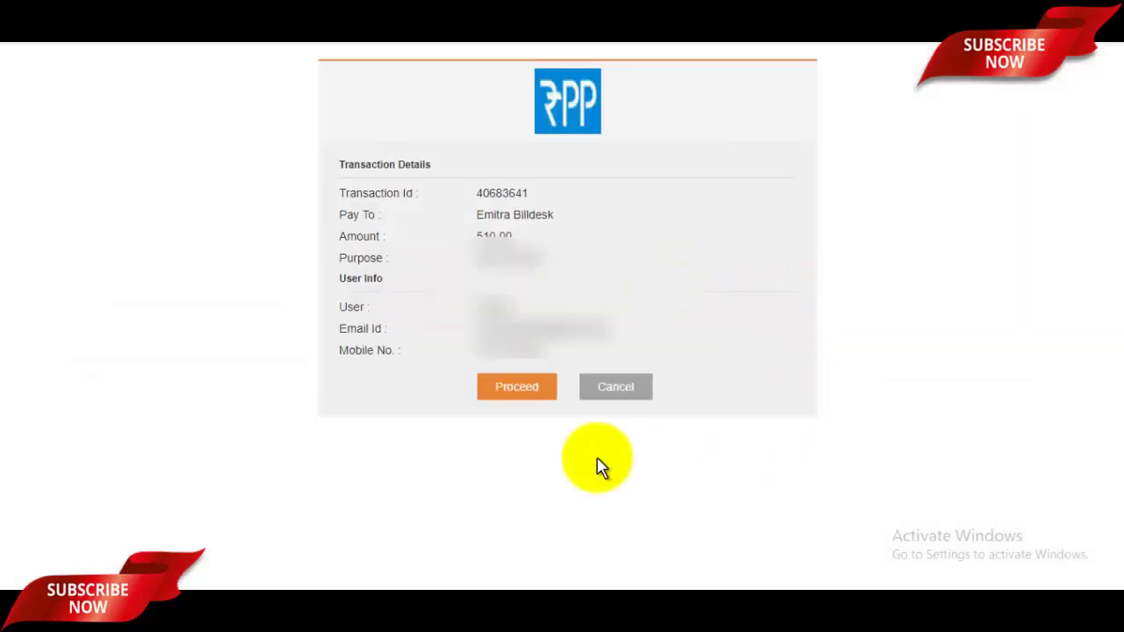
- Proceed from the RPP transaction page and compare the debit card, internet banking, wallet, QR and UPI options
left_click(521, 400)
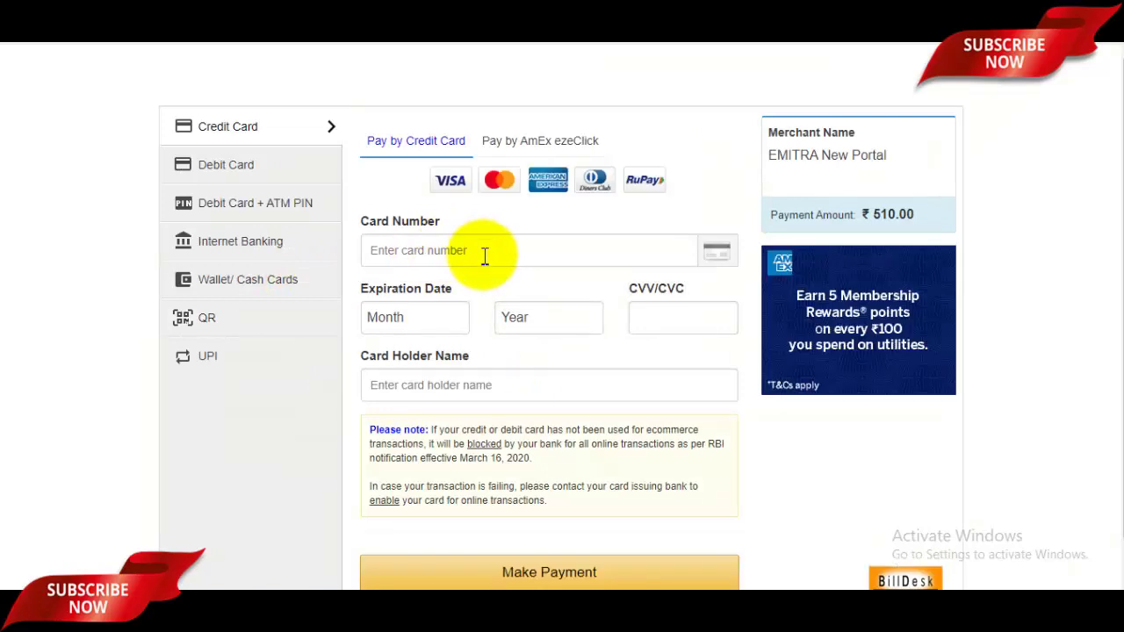
left_click(236, 169)
left_click(249, 241)
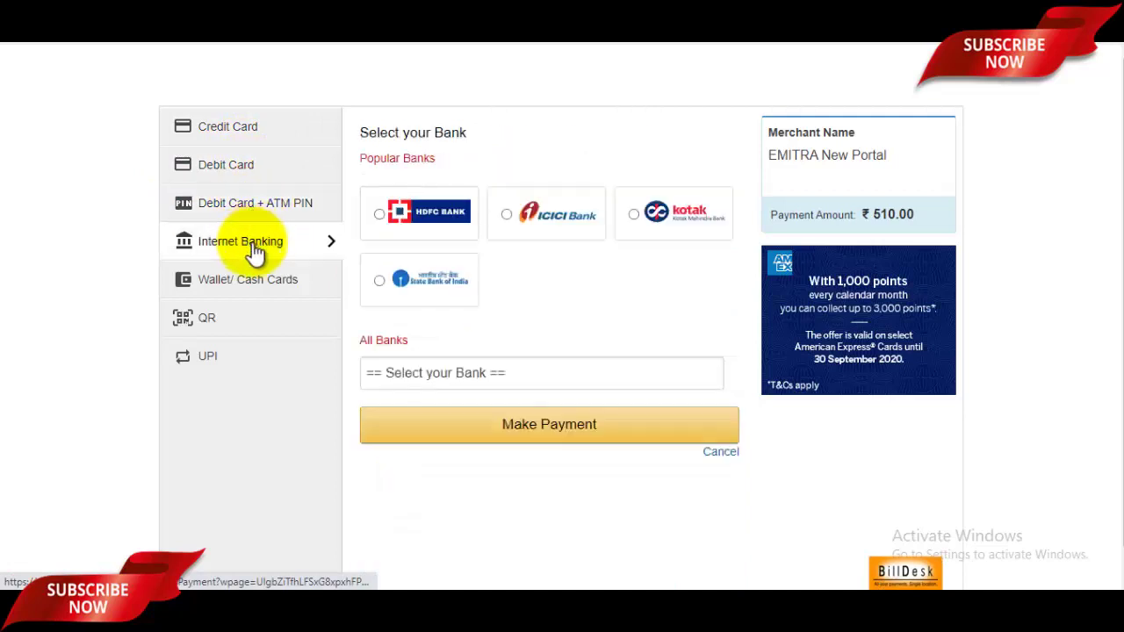
left_click(283, 288)
left_click(204, 323)
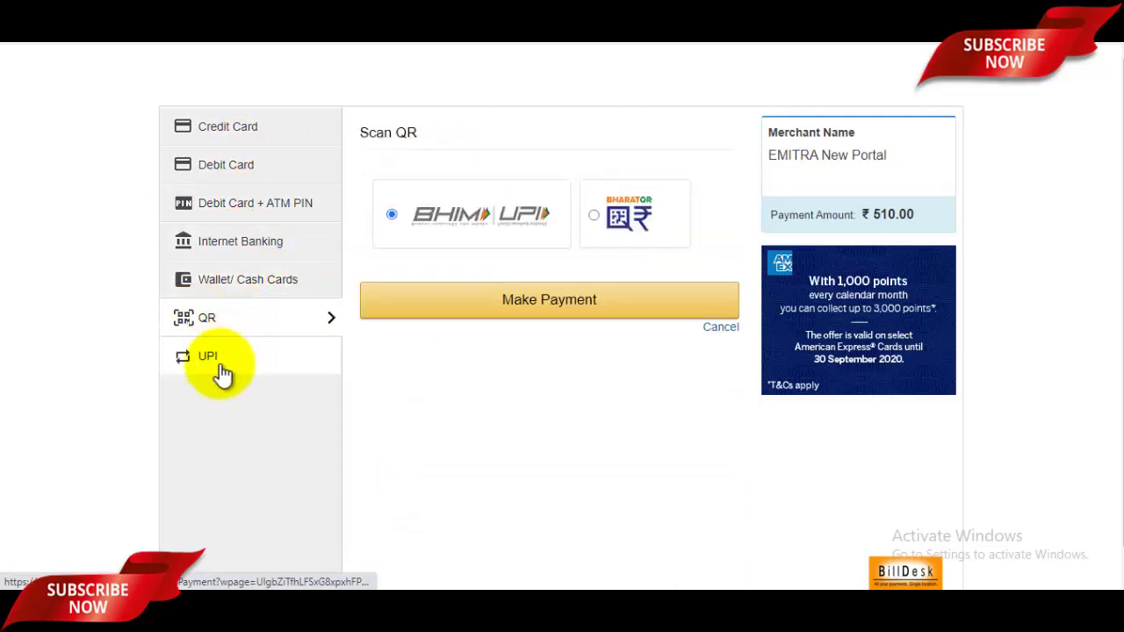
left_click(216, 358)
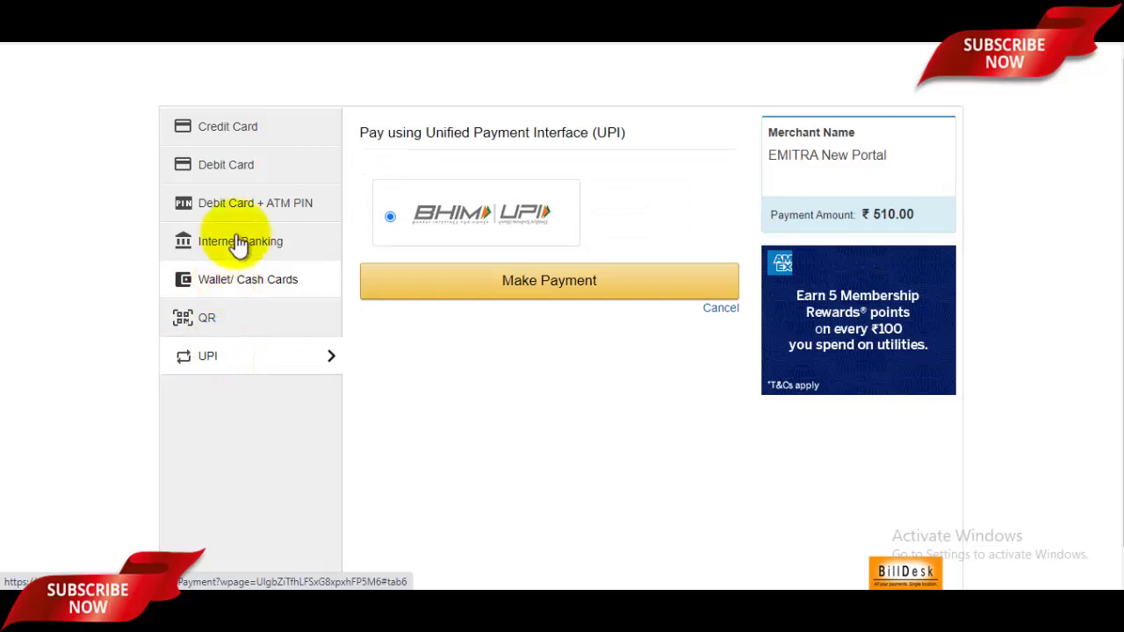
- Go back to the Debit Card tab and select its card number and card holder name fields
left_click(242, 167)
left_click(557, 259)
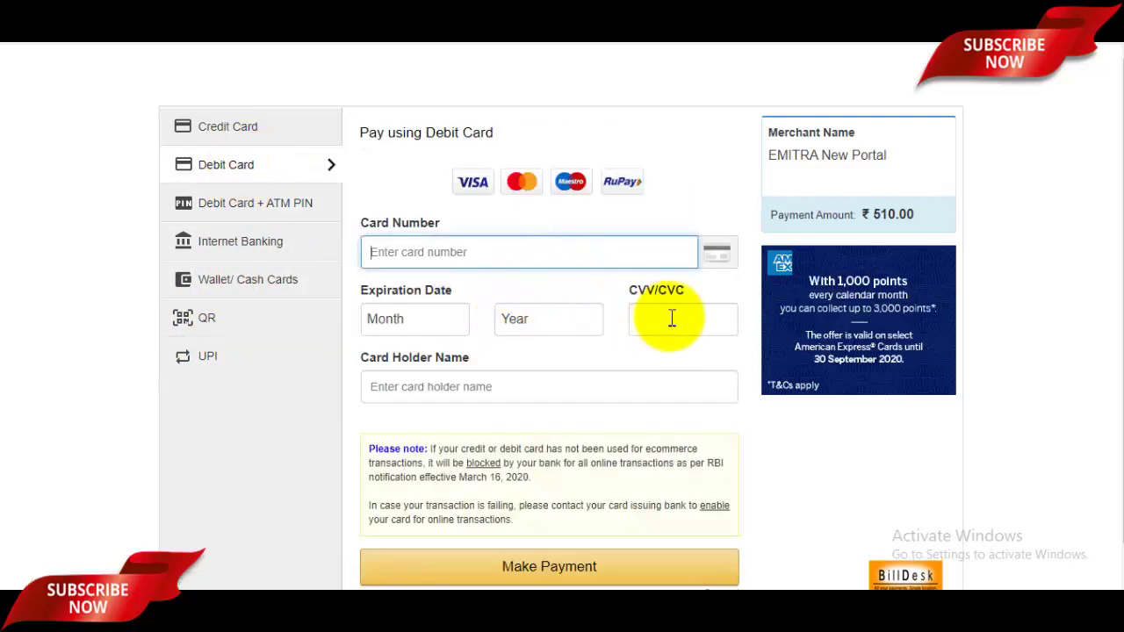
left_click(514, 383)
scroll(539, 491, "down", 1)
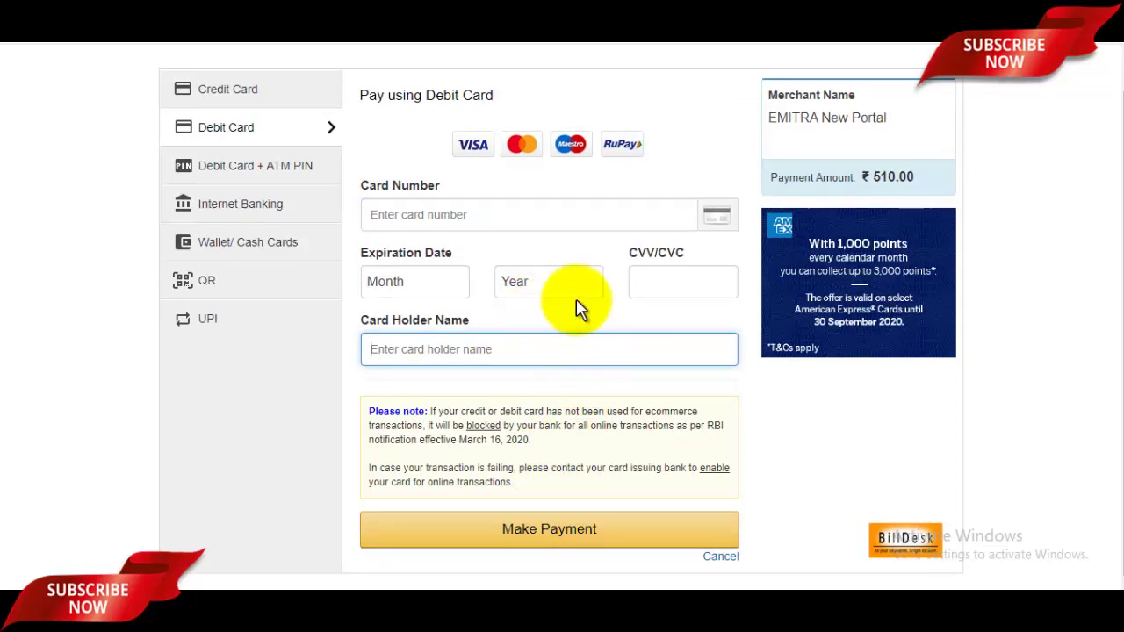
scroll(584, 325, "up", 1)
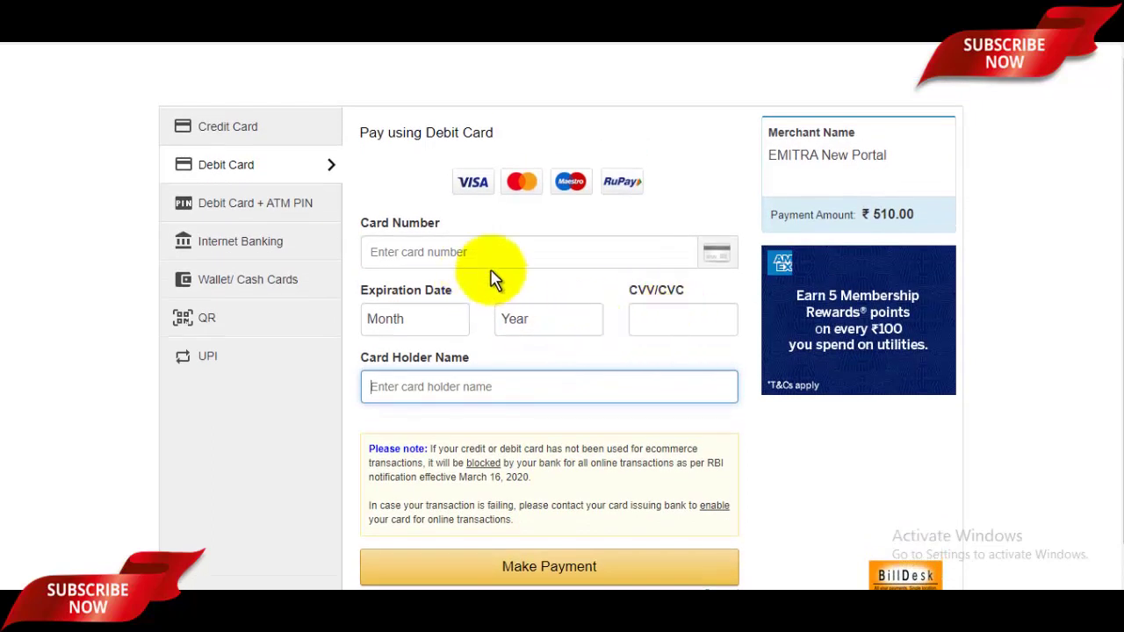